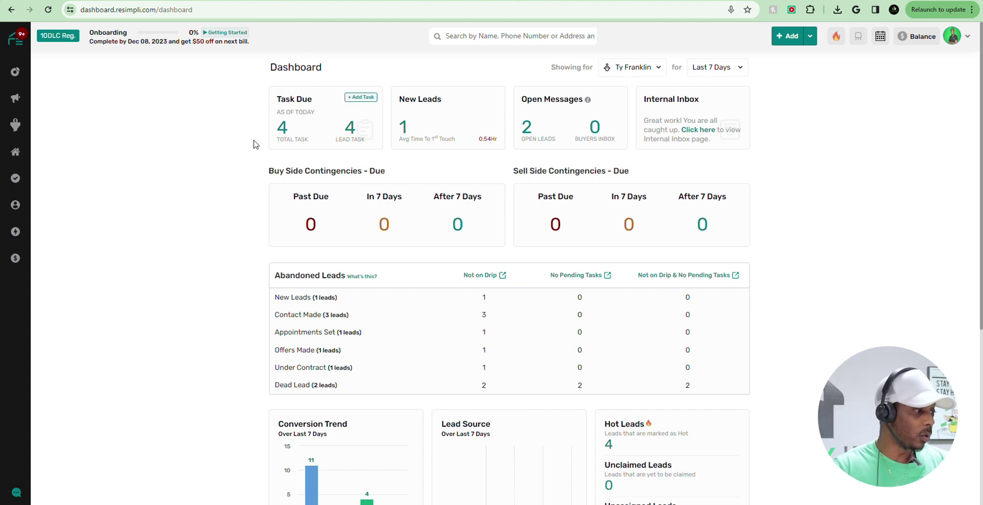
- Start a new e-sign template from the "Purchase agreement" PDF in the Downloads folder
mouse_move(18, 266)
mouse_move(15, 234)
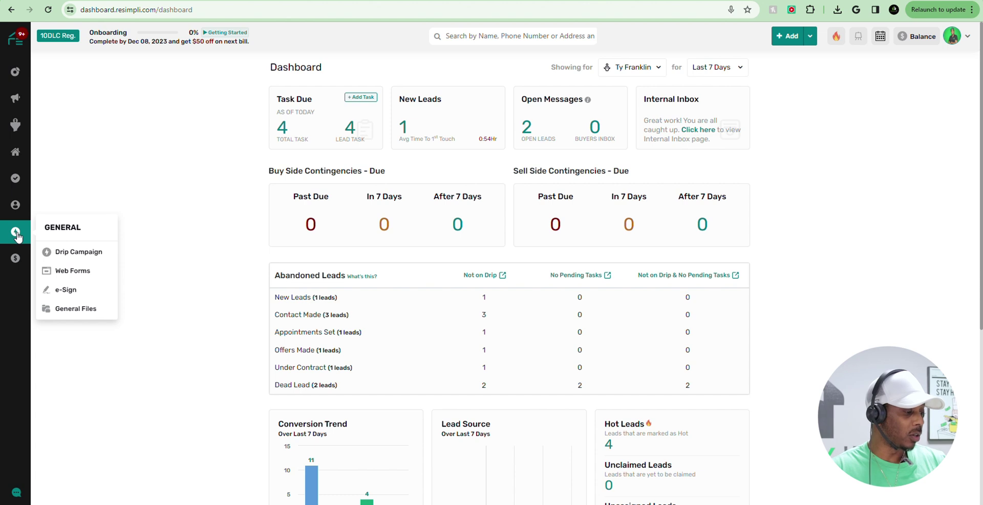
click(75, 290)
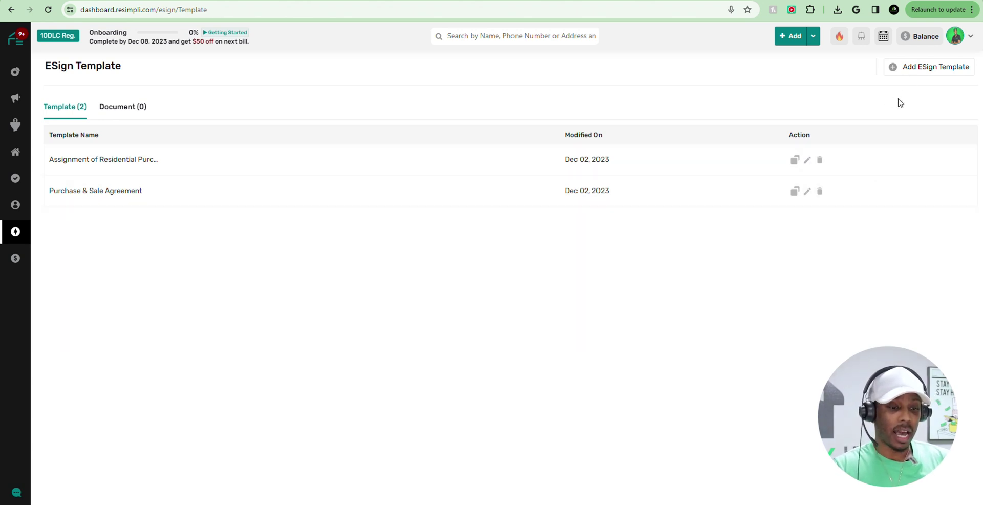
click(919, 68)
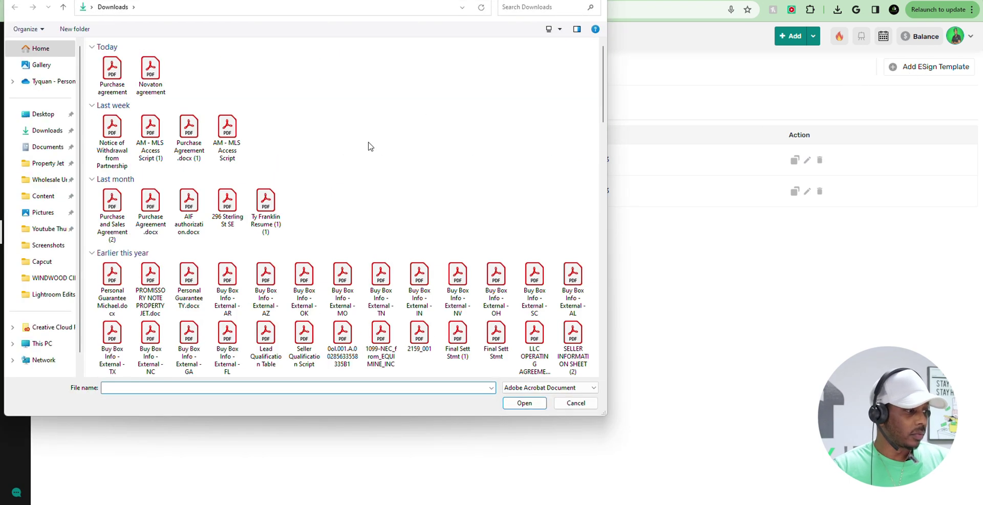
click(112, 71)
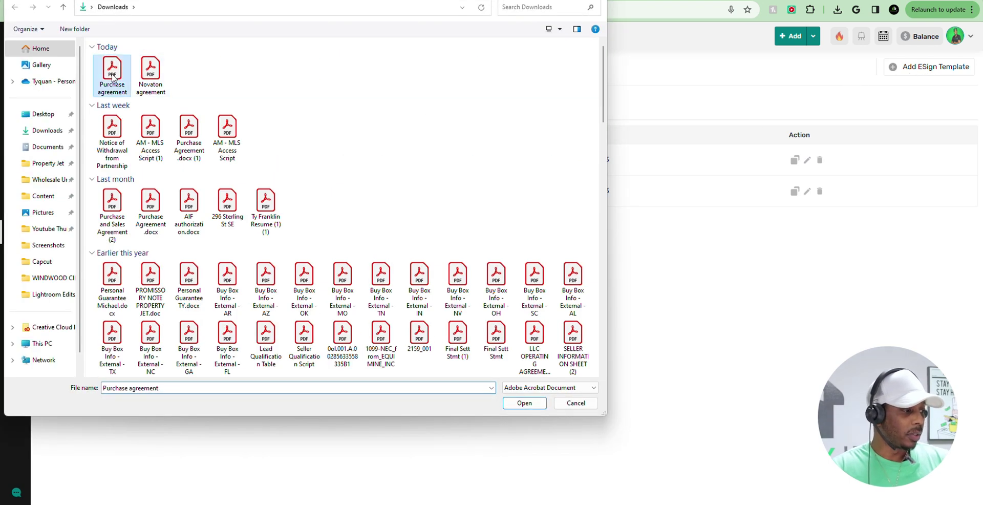
click(523, 403)
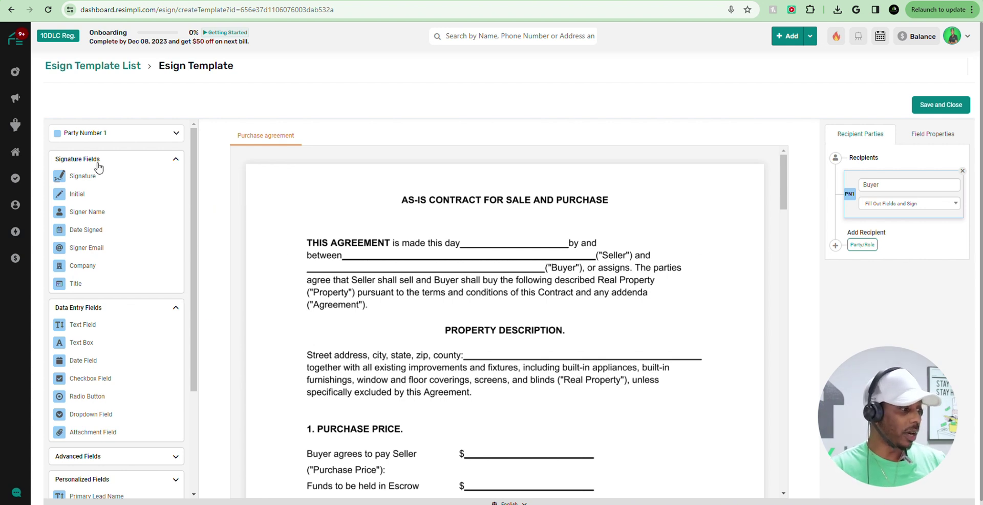
click(117, 137)
click(117, 137)
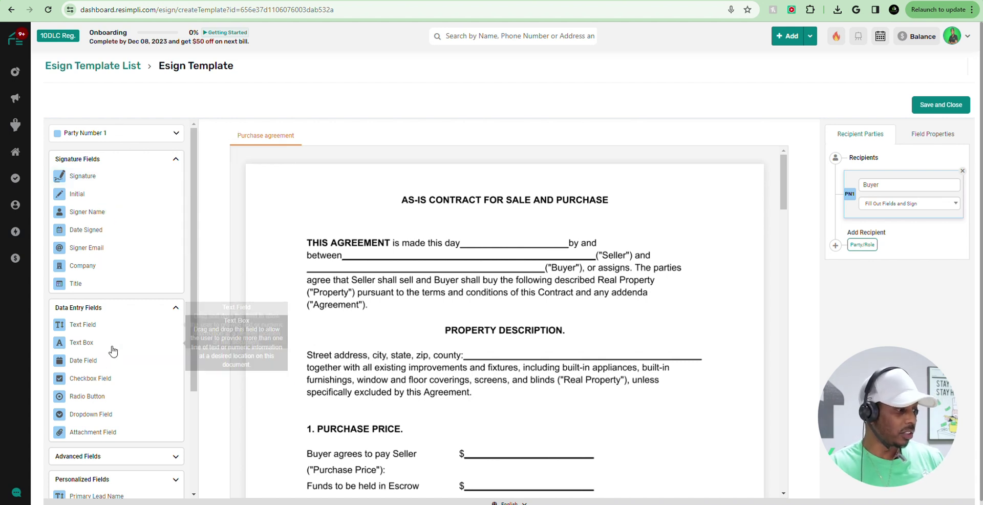
scroll(106, 344, down, 3)
scroll(128, 369, up, 3)
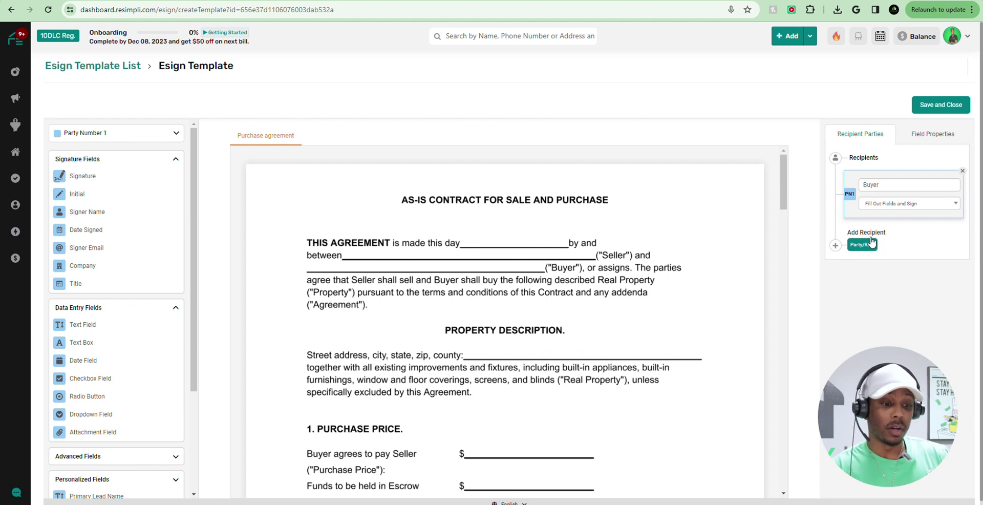
- Add a second recipient party to the template and give it the role "Seller"
click(865, 245)
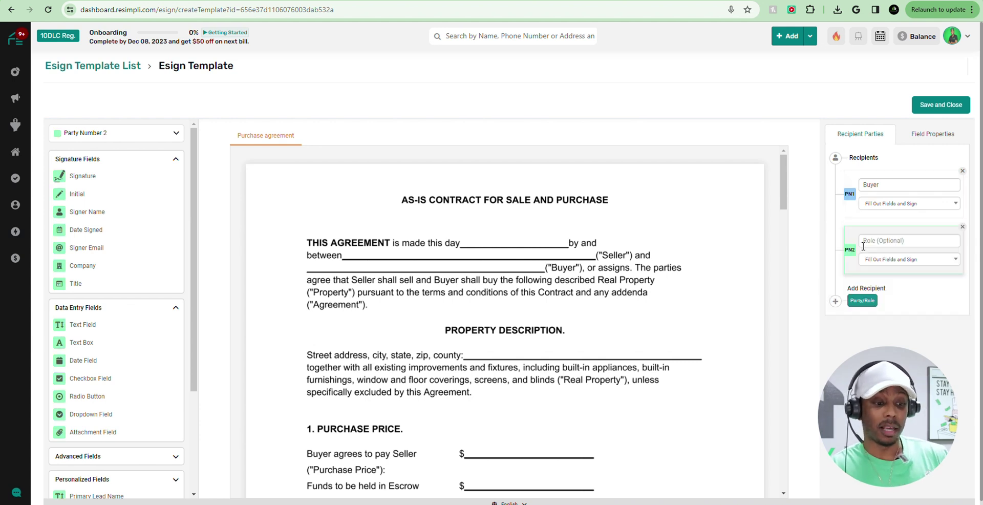
click(886, 183)
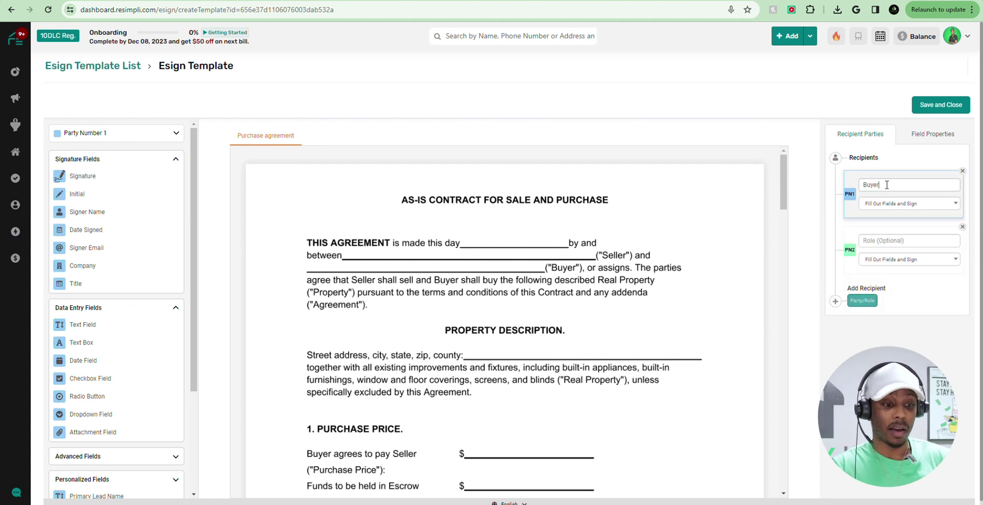
click(890, 242)
text(Seller)
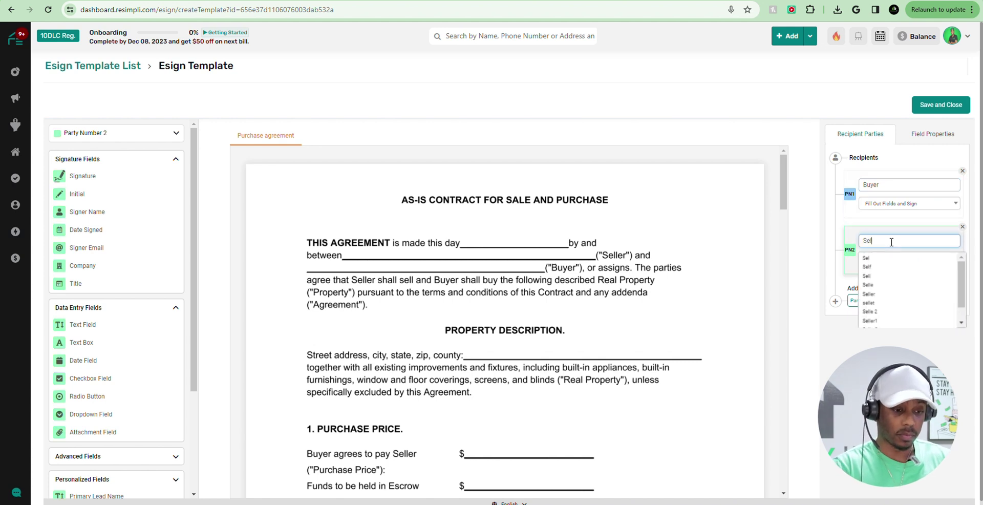
click(846, 236)
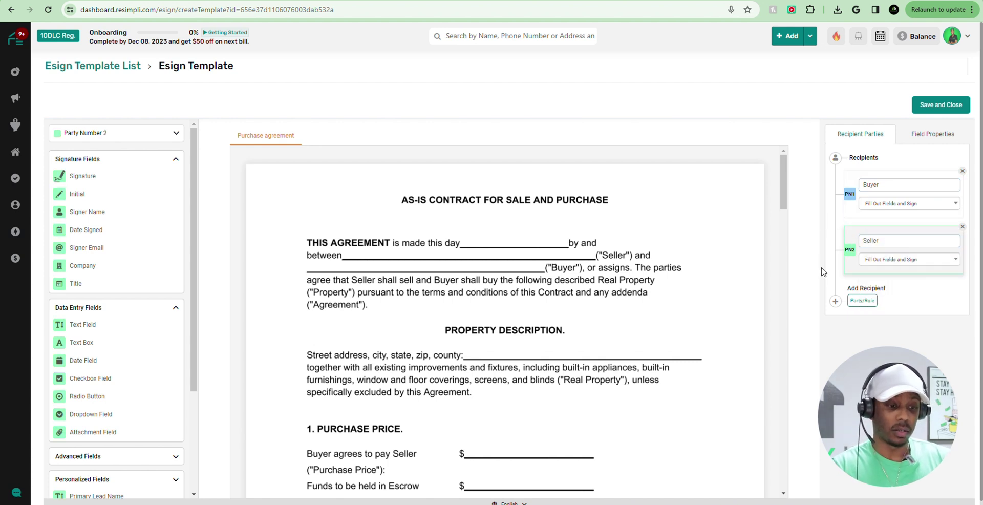
click(870, 241)
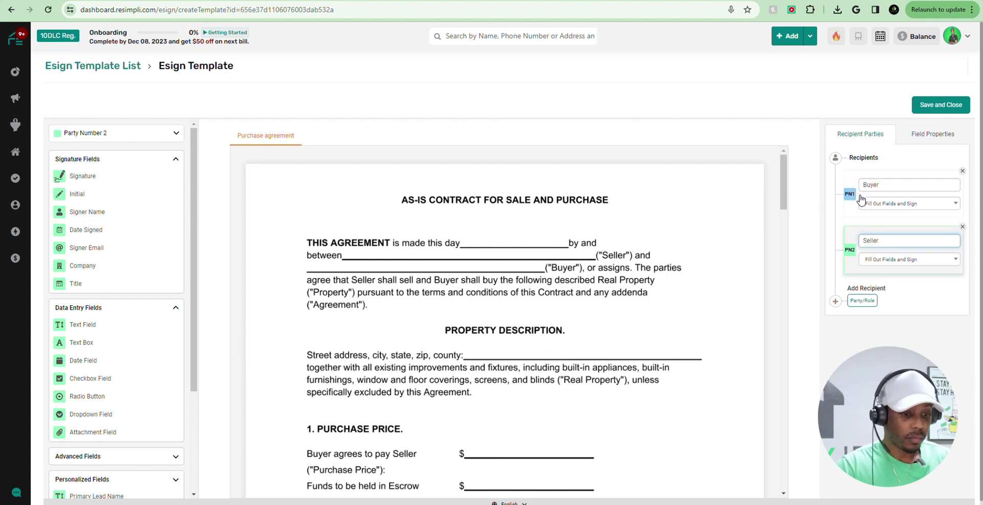
click(866, 244)
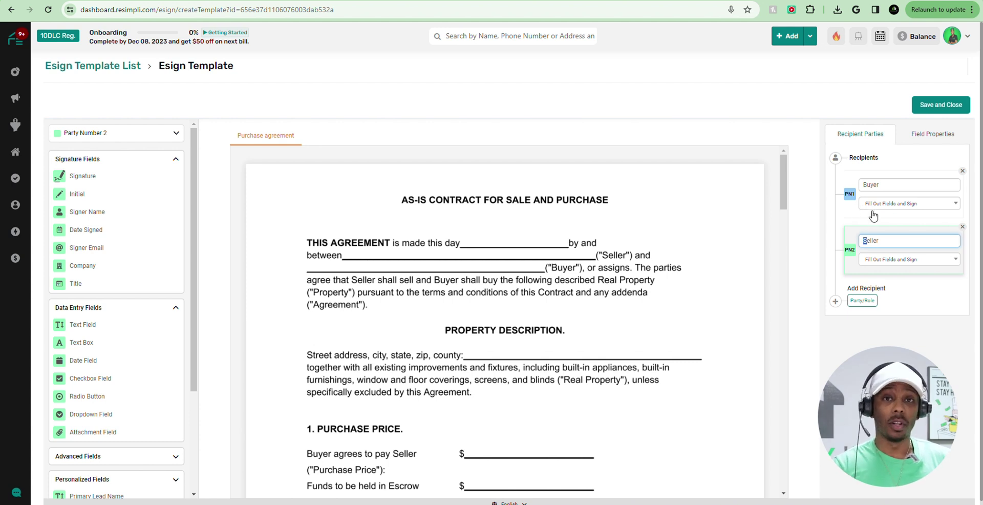
click(840, 237)
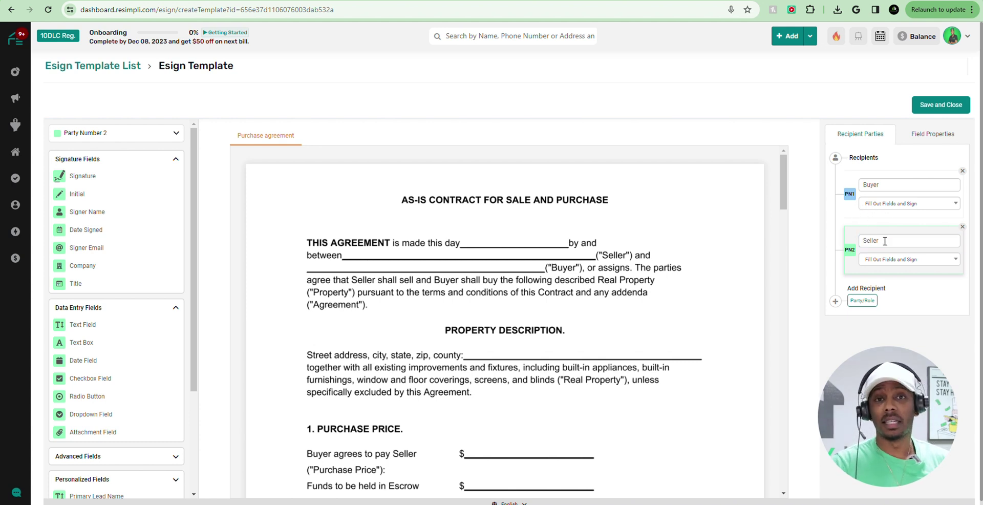
- Examine the permission options available for the Seller party
click(883, 260)
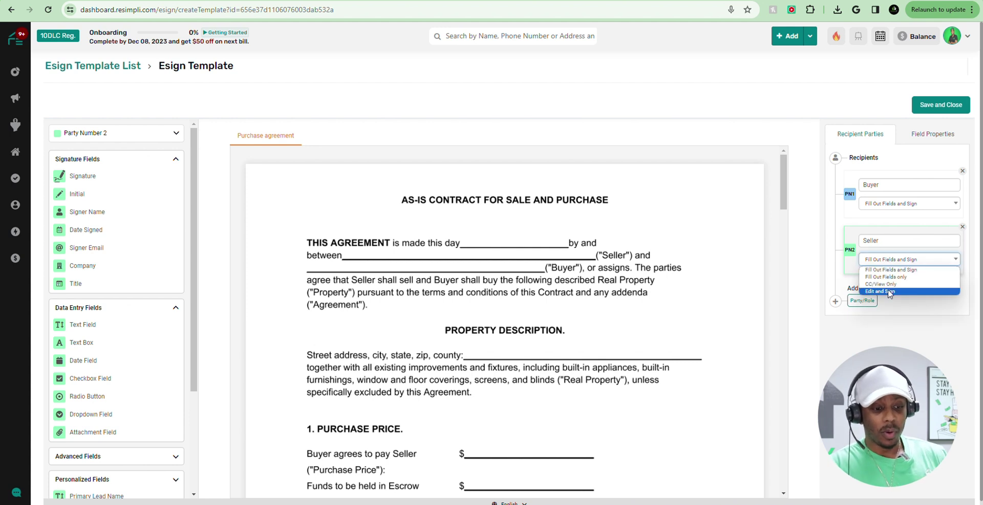
click(898, 260)
click(884, 262)
click(914, 264)
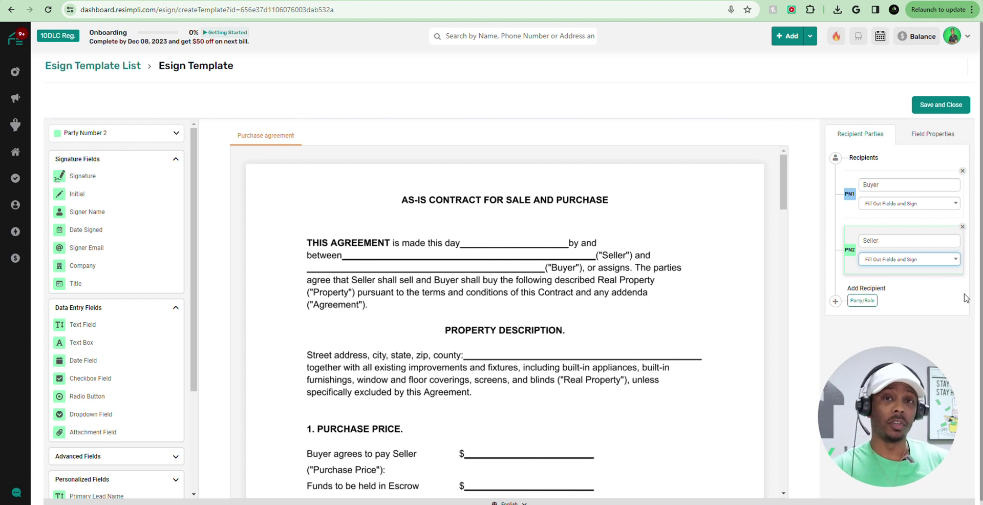
click(871, 238)
click(96, 128)
click(89, 136)
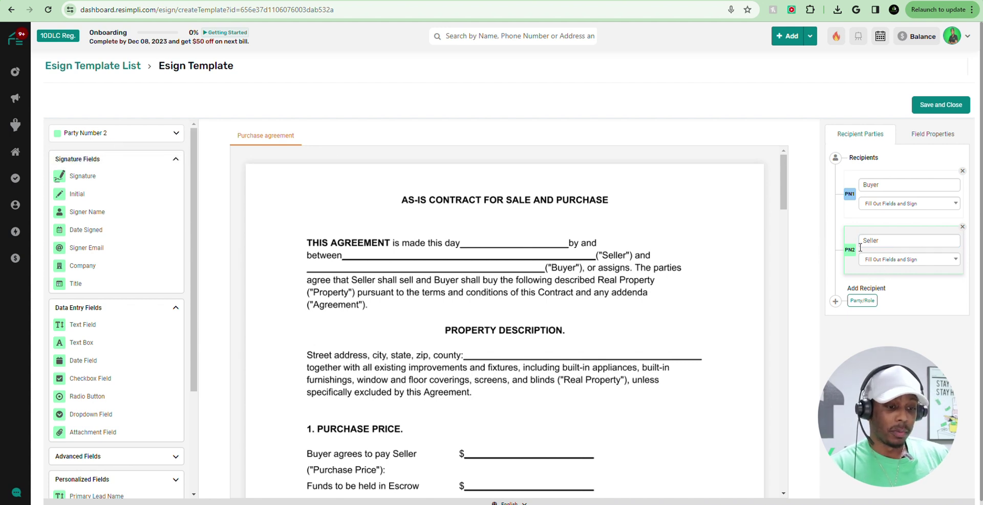
- Place a view-only text field above the Seller 1 line in the agreement's signature block
scroll(359, 287, down, 15)
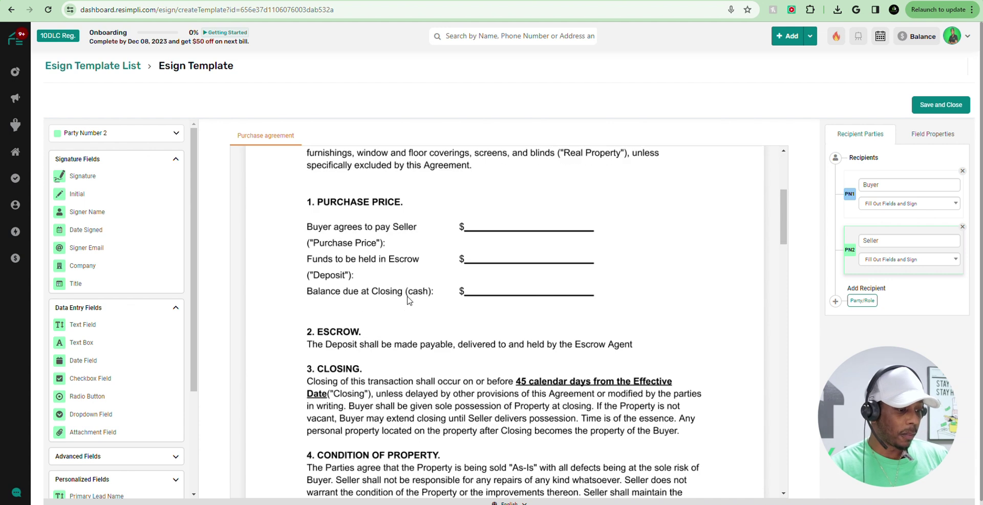
scroll(411, 311, up, 2)
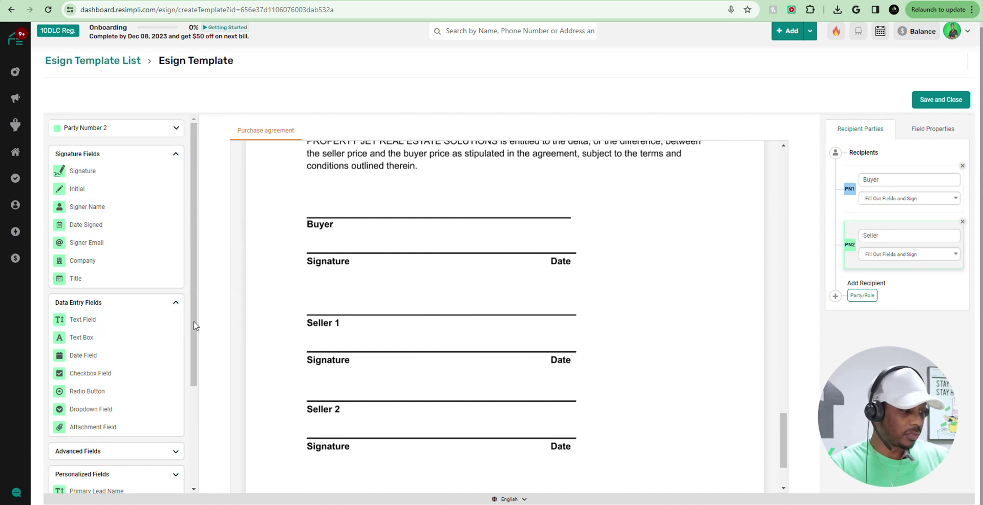
drag(109, 319, 383, 305)
click(851, 225)
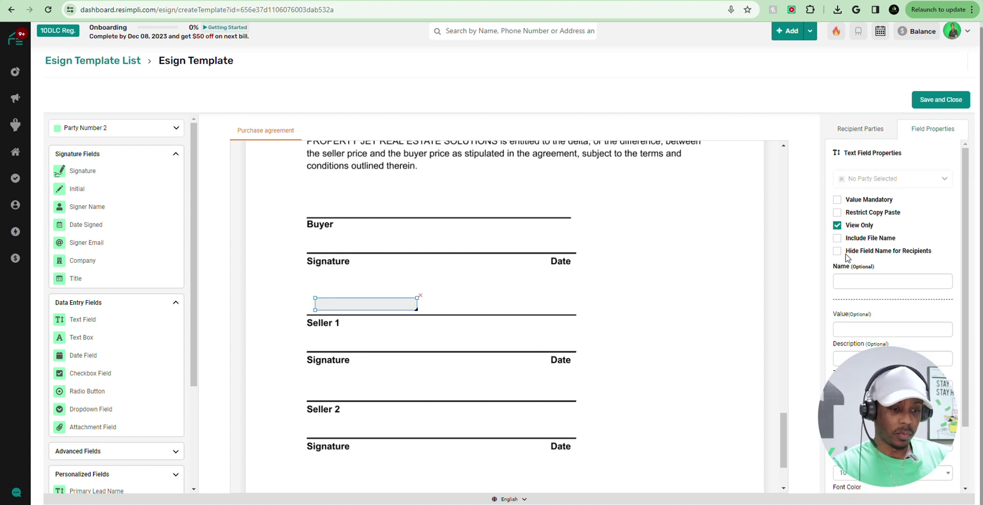
- Set the value of the text field above the Seller 1 line to "Seller Name"
click(860, 331)
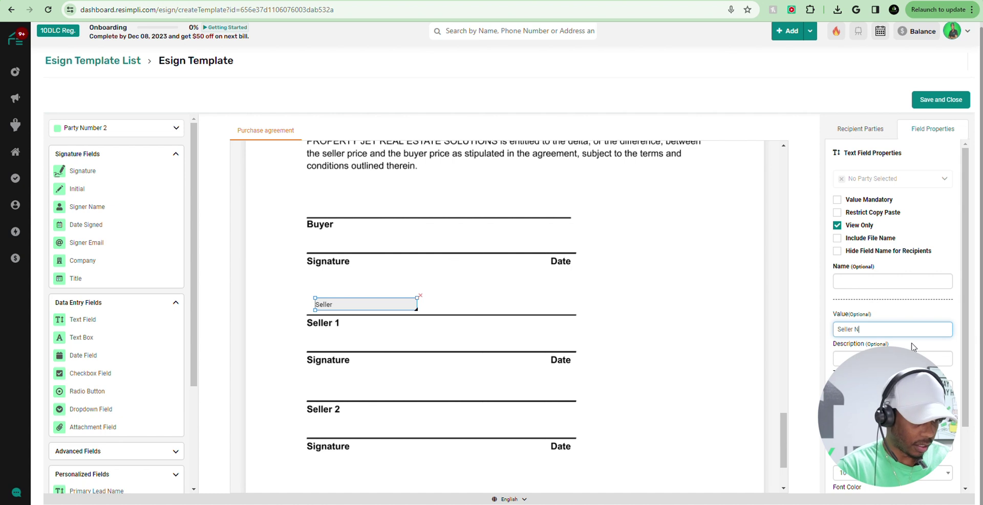
text(Seller Na)
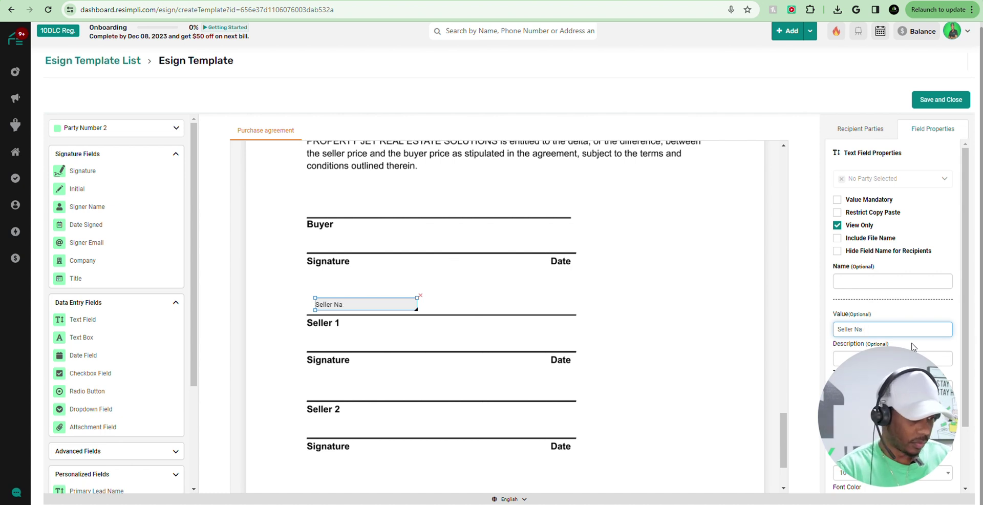
text(me)
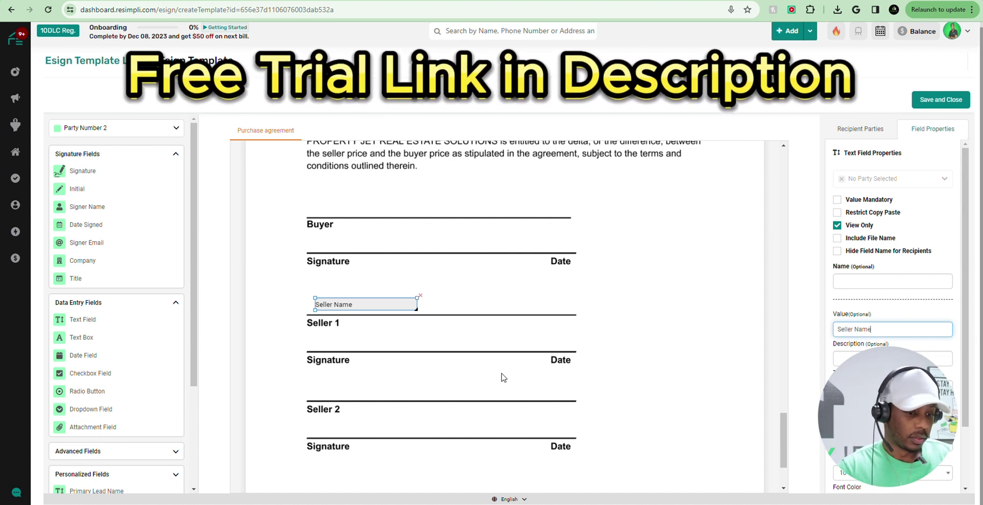
click(509, 383)
click(404, 305)
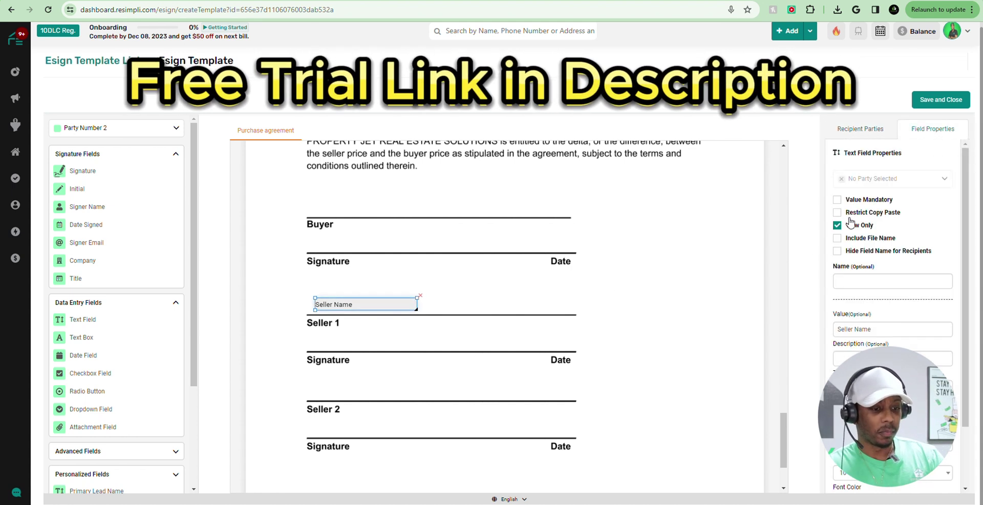
click(322, 336)
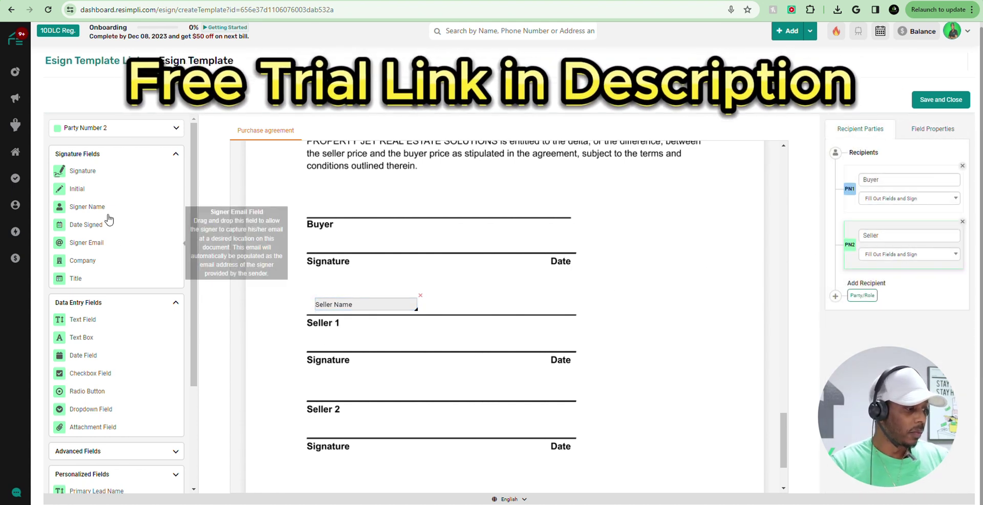
- Place a Signature field and a Date Signed field for Party Number 2 on the Seller 1 signature line
mouse_move(82, 170)
mouse_down()
mouse_move(361, 342)
mouse_move(347, 345)
mouse_up()
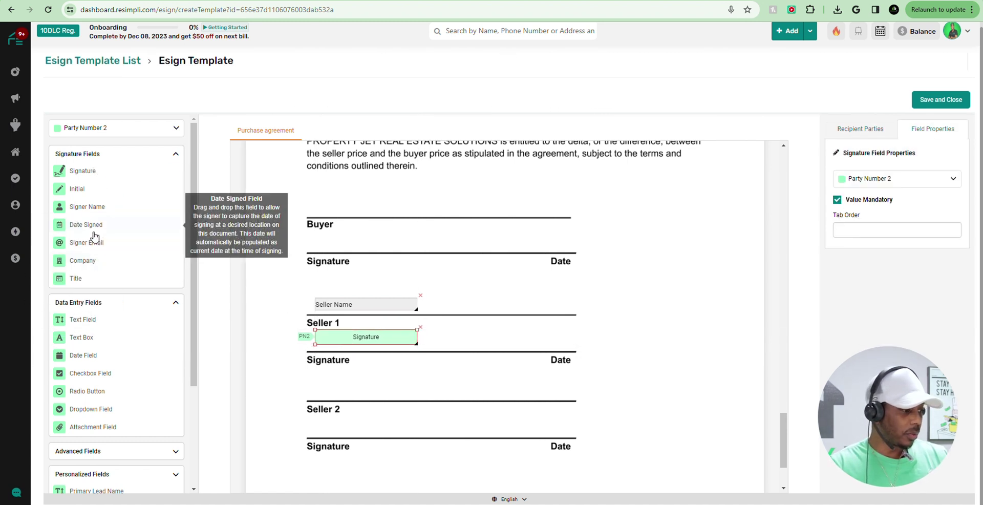
drag(95, 233, 544, 343)
drag(606, 343, 557, 342)
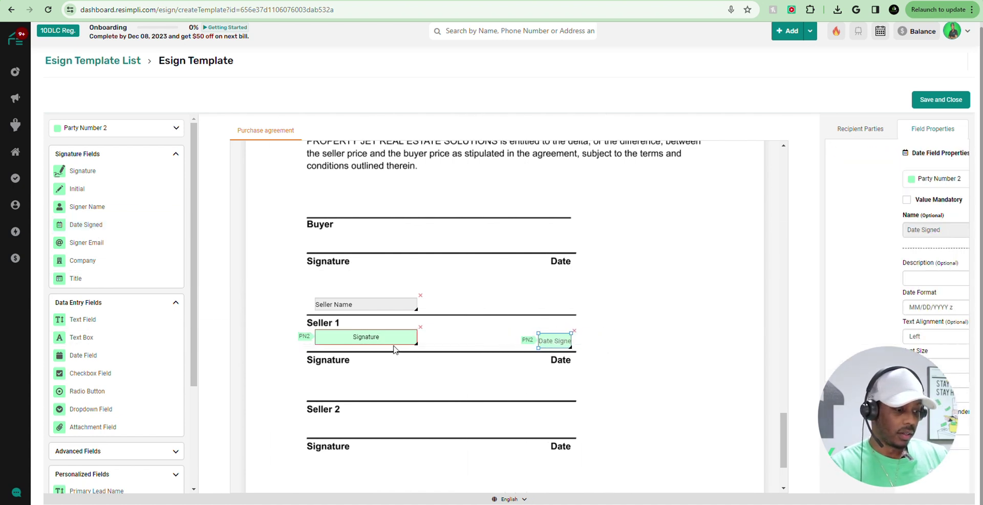
- Set the font size of the Seller Name text field to 14
click(349, 304)
scroll(894, 256, down, 2)
click(893, 399)
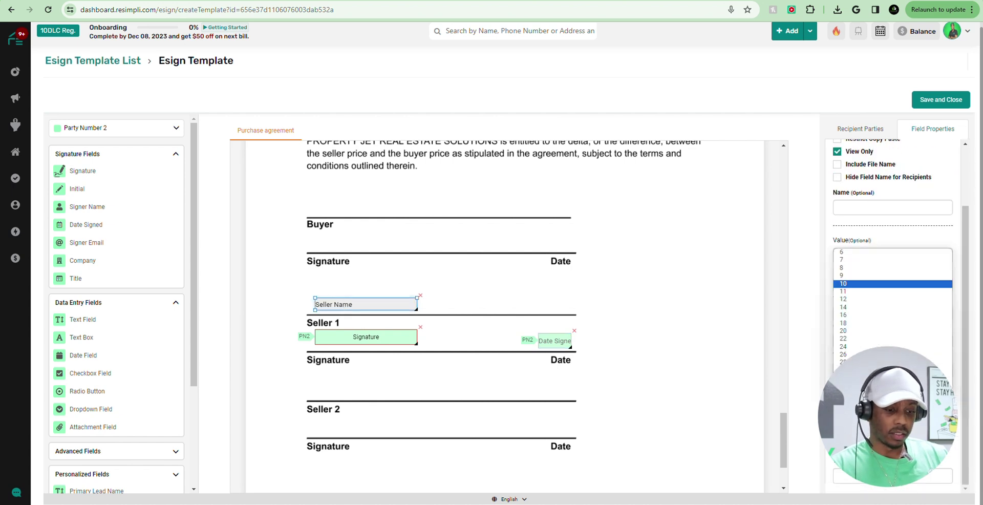
click(849, 307)
click(360, 337)
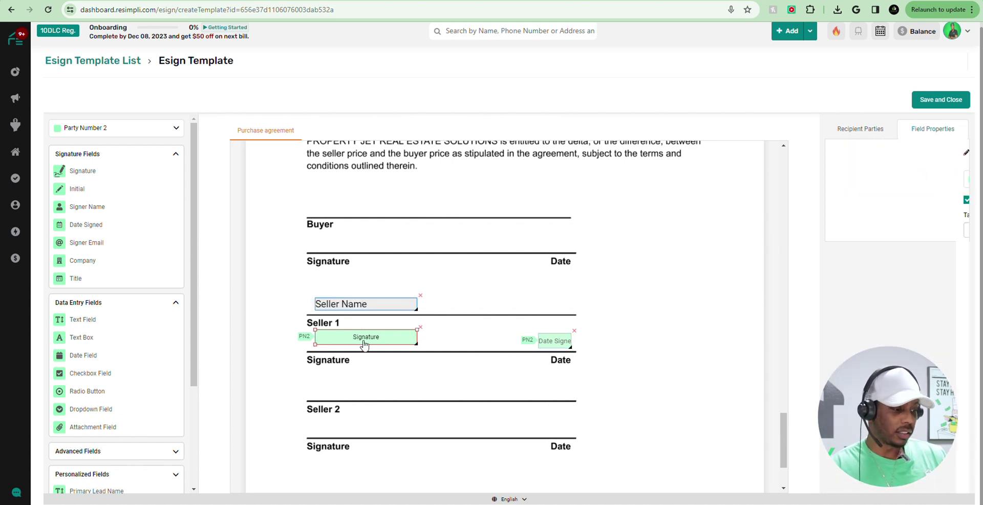
- Set the Date Signed field's font size to 14, then widen and reposition it above the Seller 1 Date label
click(561, 341)
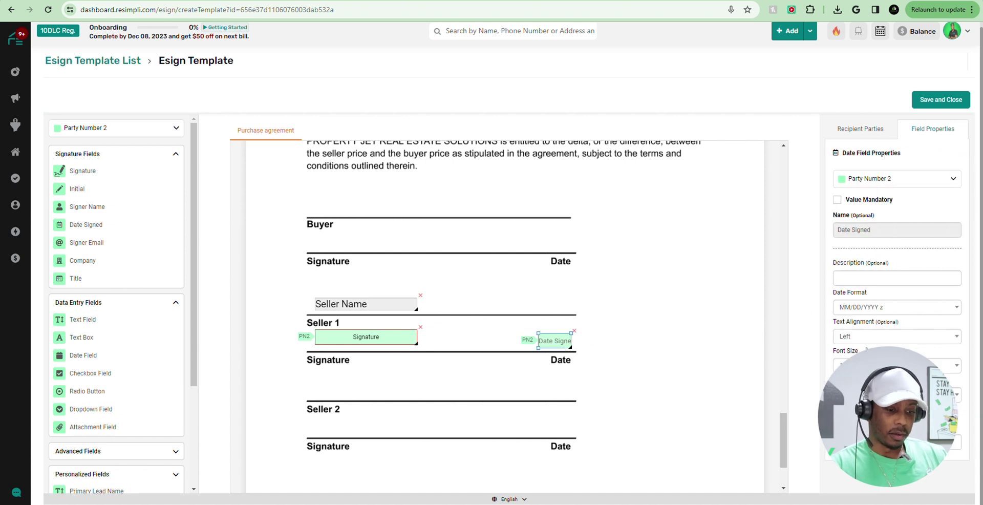
click(896, 365)
click(861, 282)
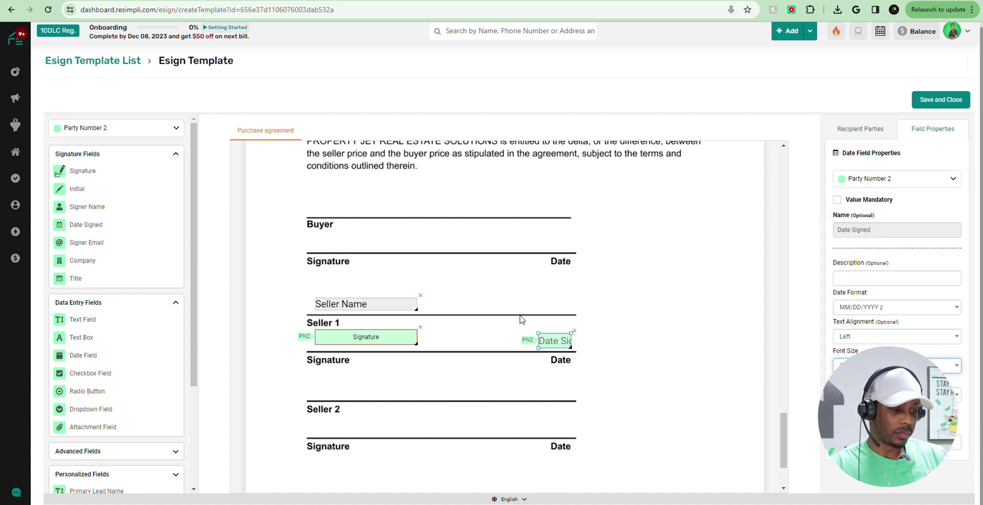
click(577, 352)
drag(569, 346, 541, 339)
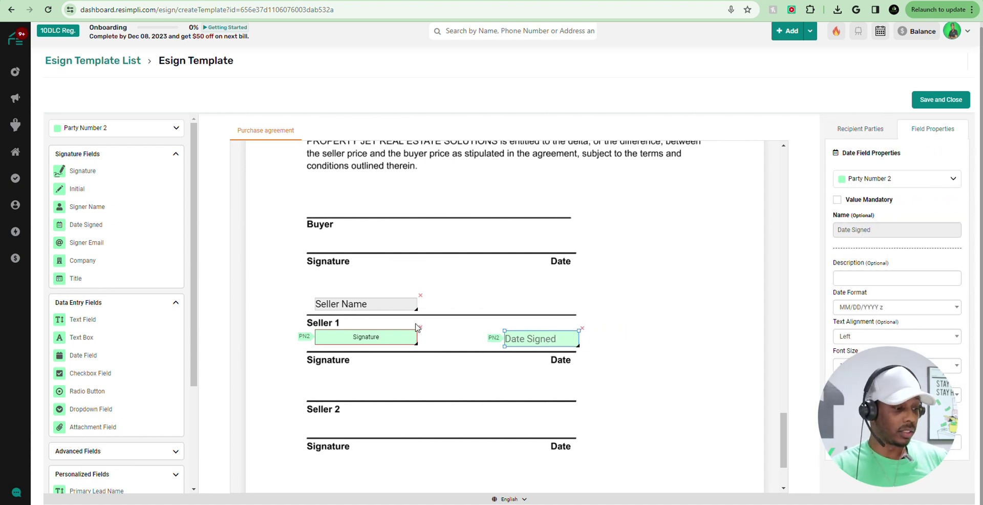
- Return to the beginning of the agreement and display its recipient parties
scroll(416, 326, up, 10)
scroll(430, 278, down, 10)
scroll(420, 279, down, 1)
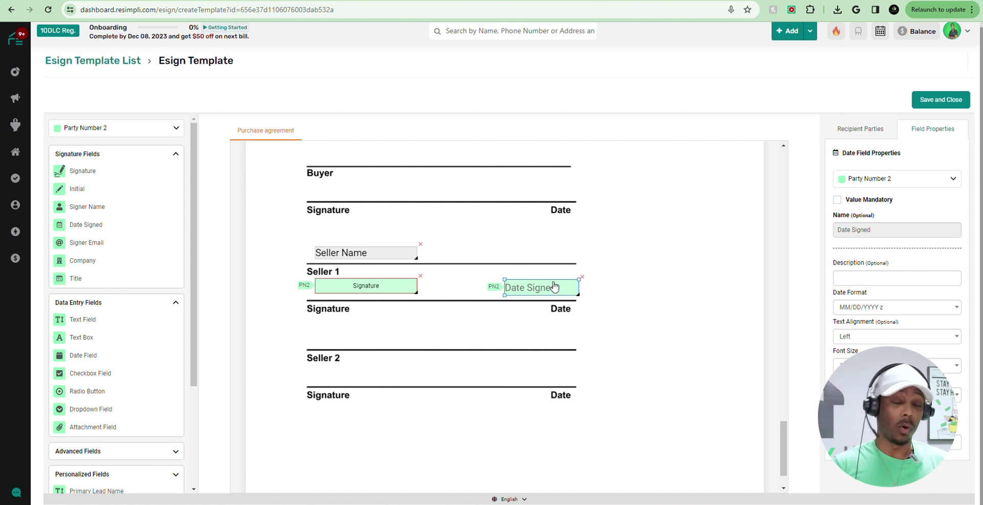
scroll(509, 349, up, 20)
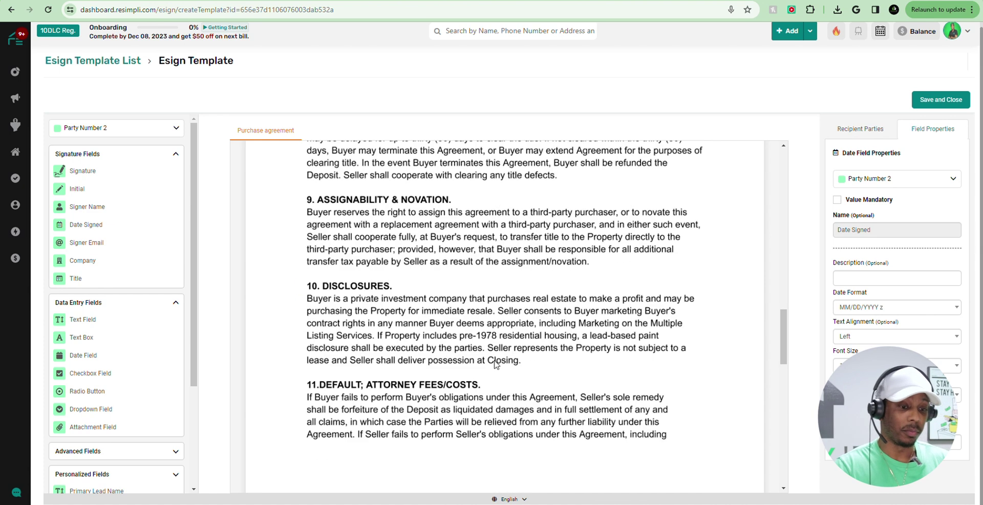
click(860, 135)
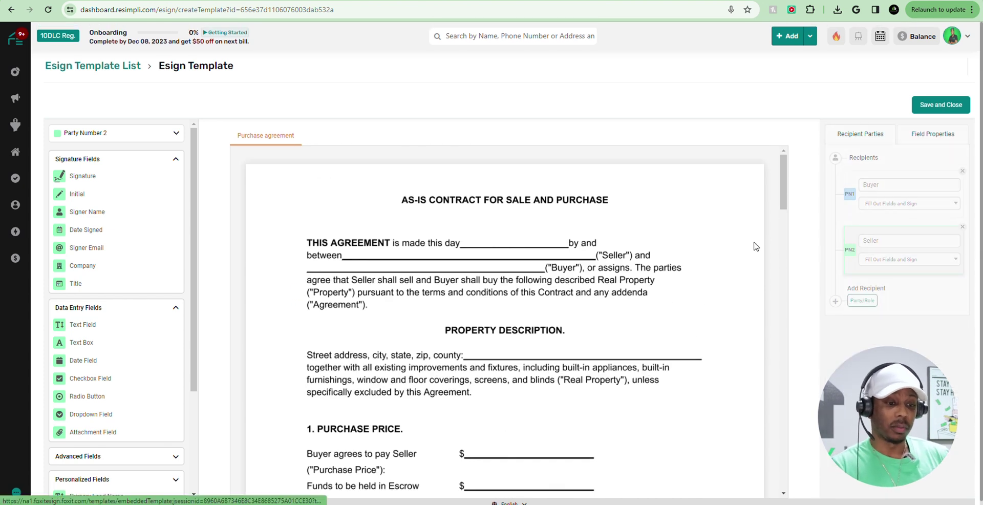
- For Party Number 1, place a Date Signed field on the agreement date line and fit it within the blank
click(110, 134)
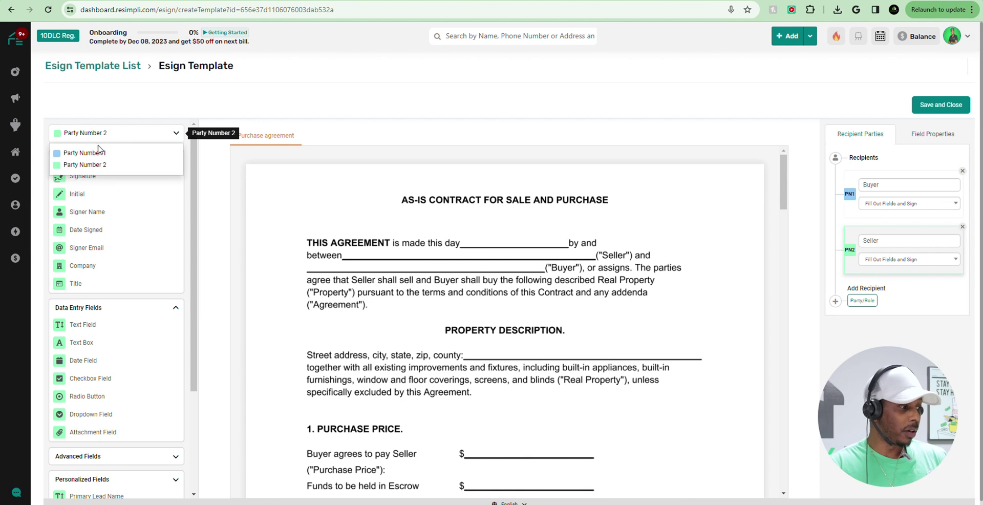
click(69, 149)
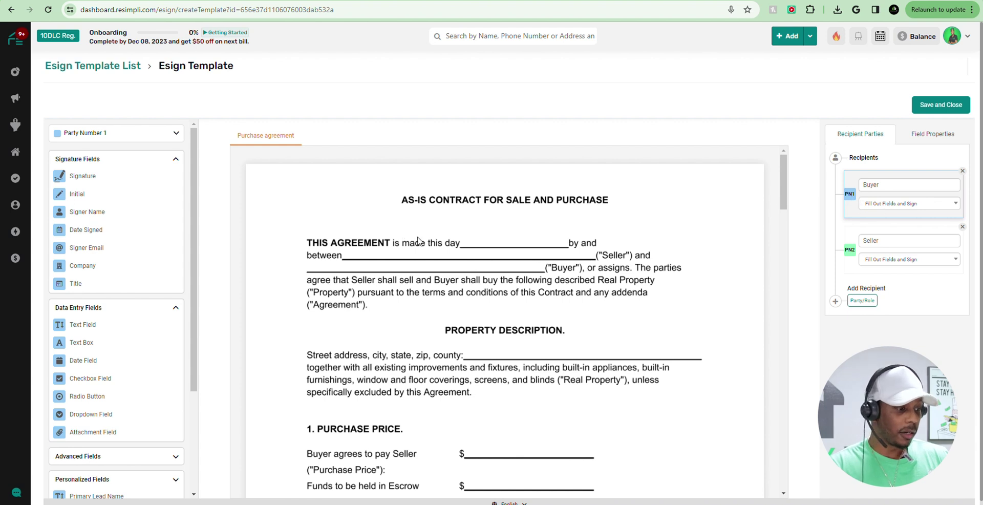
scroll(511, 247, down, 1)
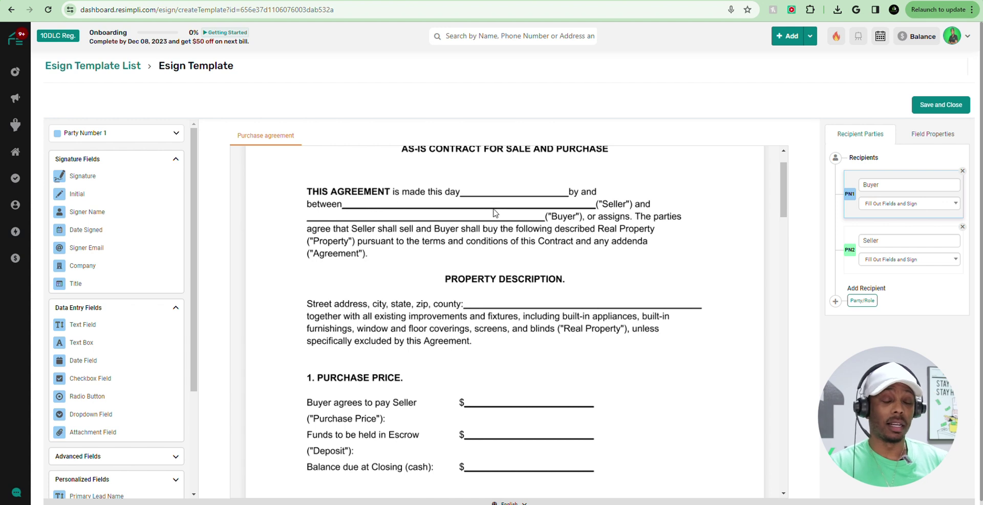
scroll(496, 211, up, 1)
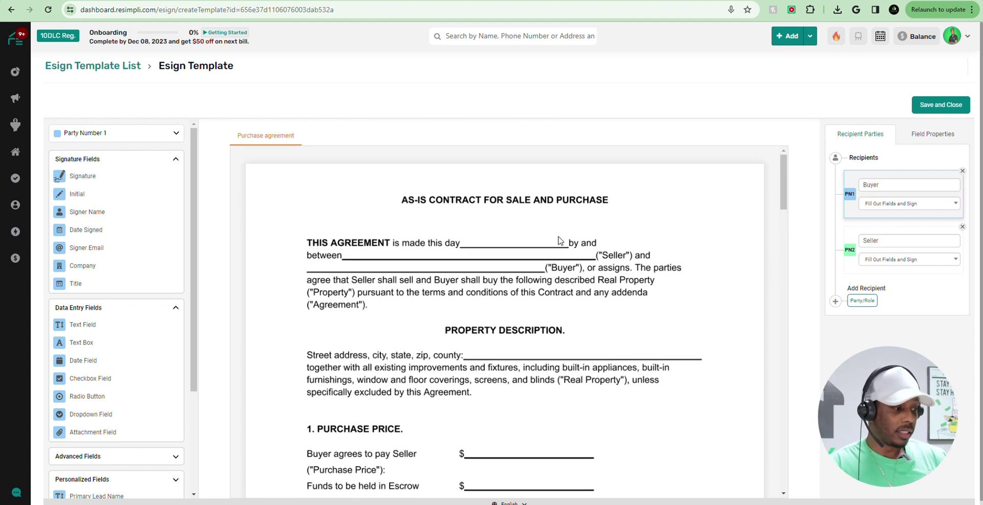
drag(95, 232, 483, 237)
drag(583, 246, 552, 245)
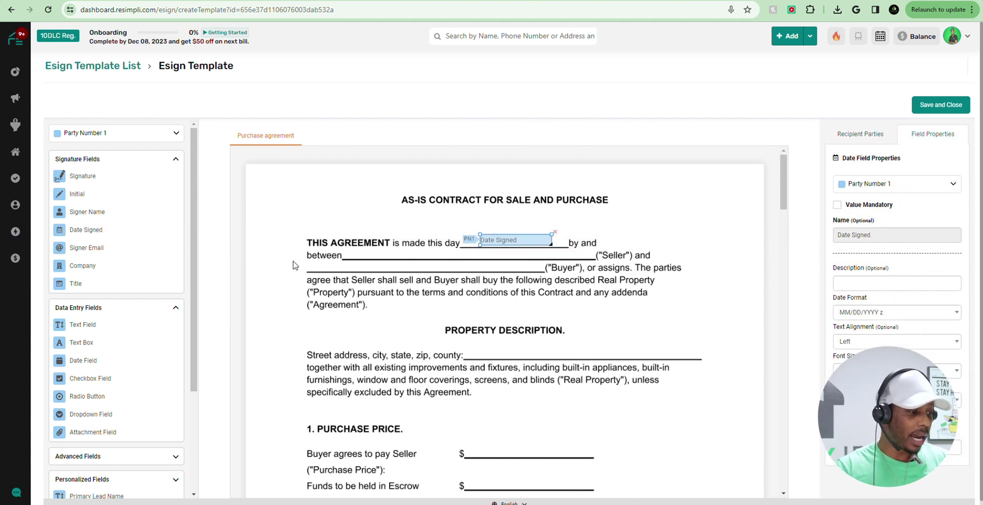
- Place a text field on the Seller line of the opening paragraph, make it view only and set its value to "Seller name"
drag(100, 324, 438, 263)
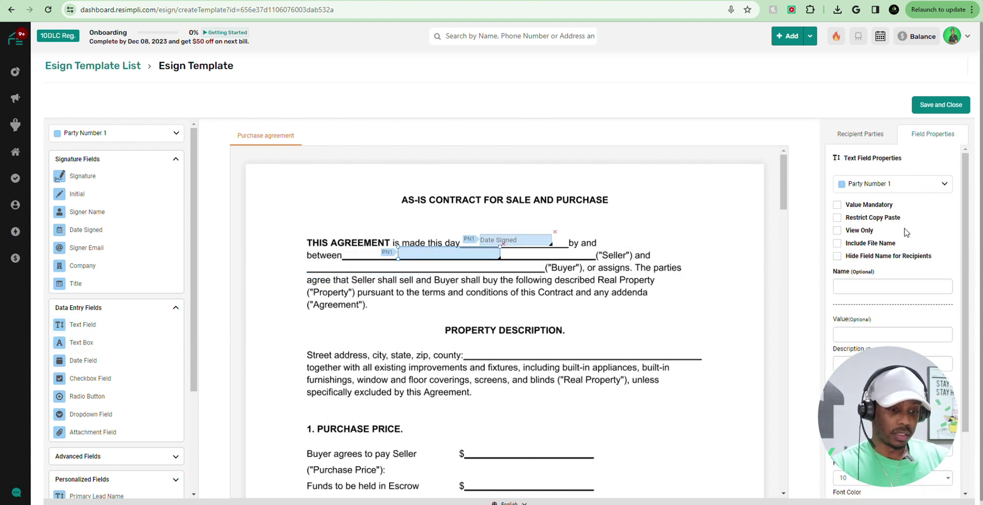
click(851, 231)
click(864, 333)
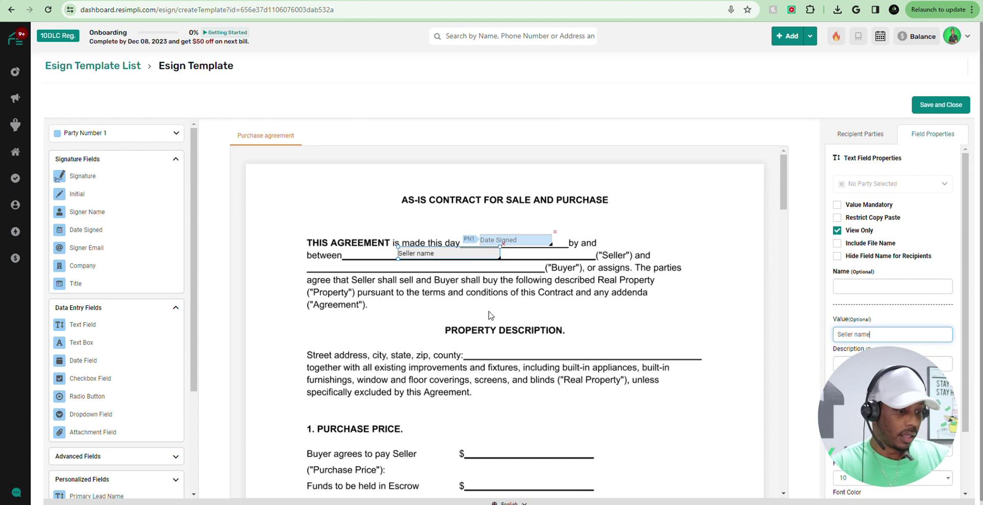
text(Seller name)
click(482, 271)
- Copy the "Seller name" text field onto the Buyer line below and set the copy's value to "ABC LLC"
right_click(448, 256)
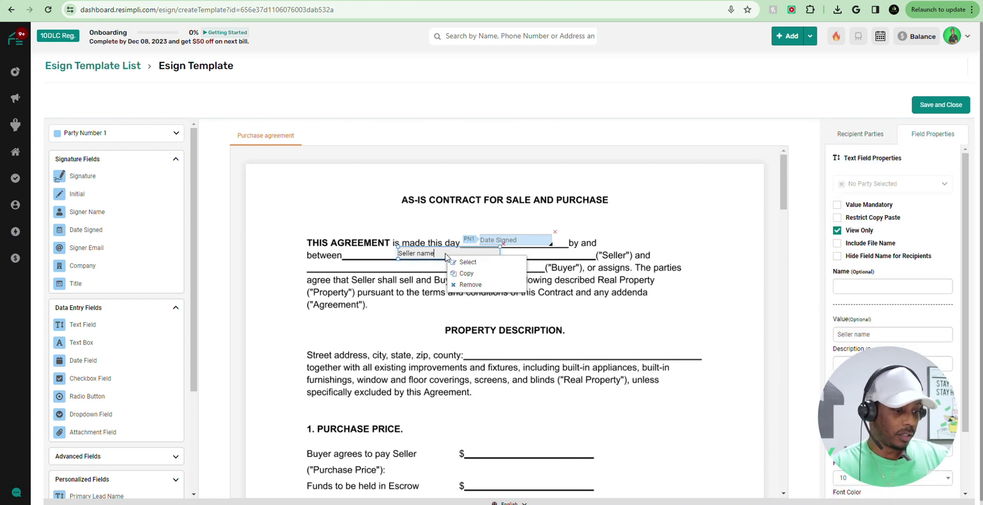
click(475, 272)
right_click(428, 259)
click(450, 276)
drag(453, 273, 409, 266)
triple_click(881, 333)
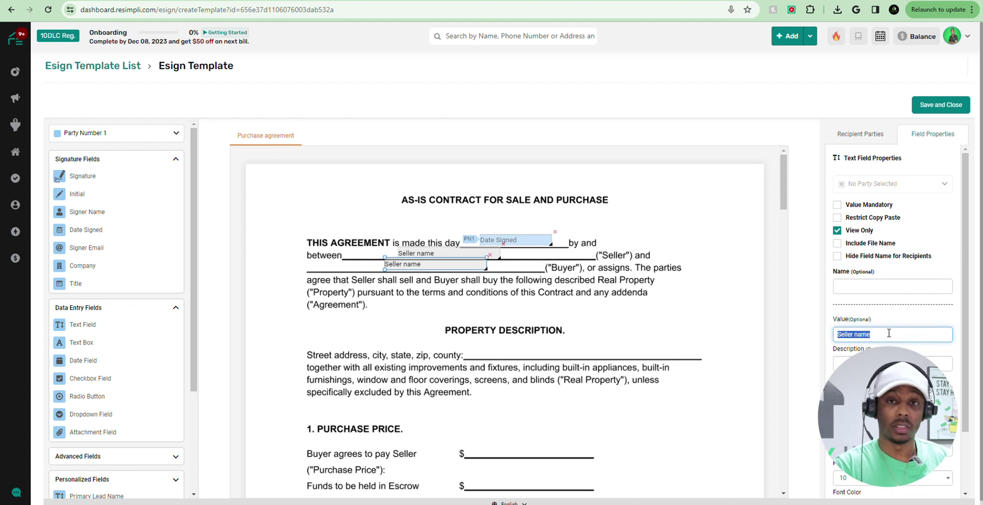
text(ABC LLC)
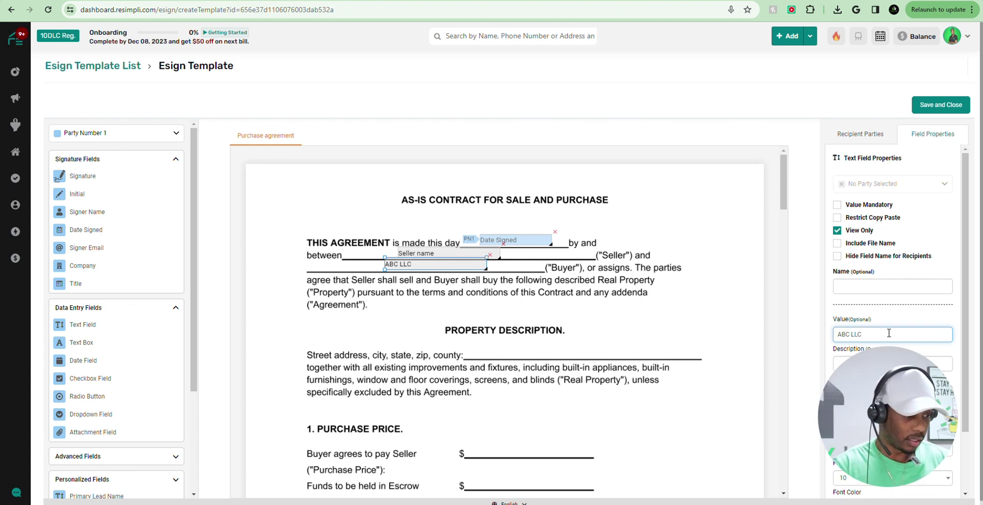
click(546, 285)
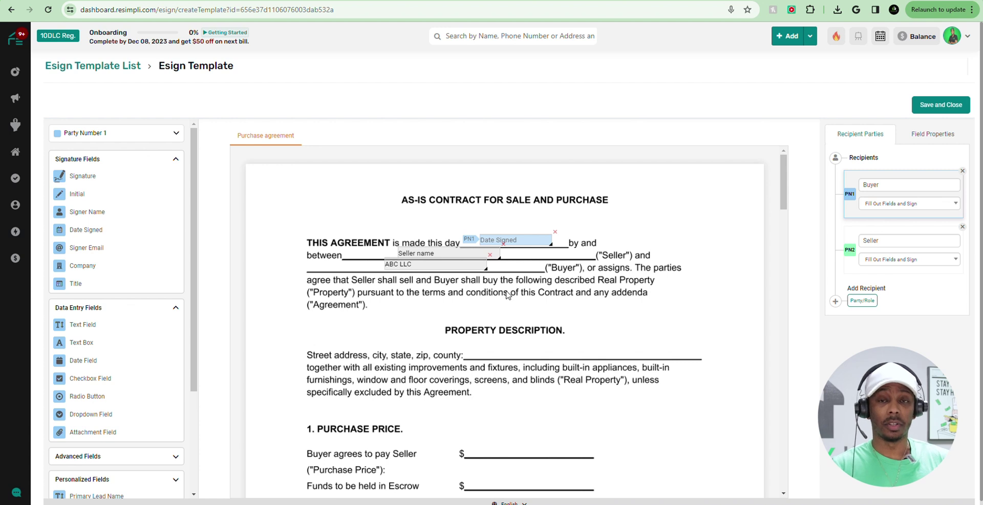
- Paste a copy of the text field on the property description line and enter the property's street address as its value
scroll(418, 292, down, 1)
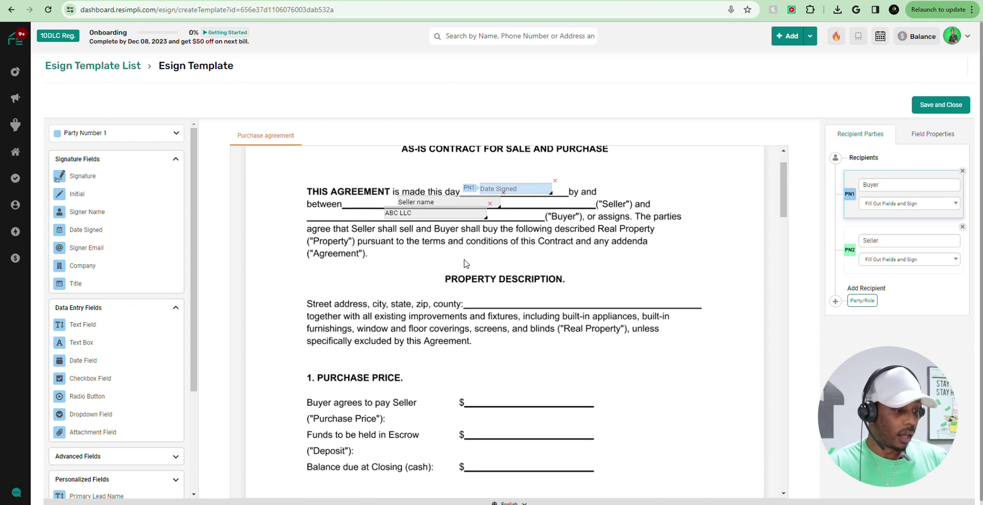
key(ctrl+v)
drag(528, 308, 522, 304)
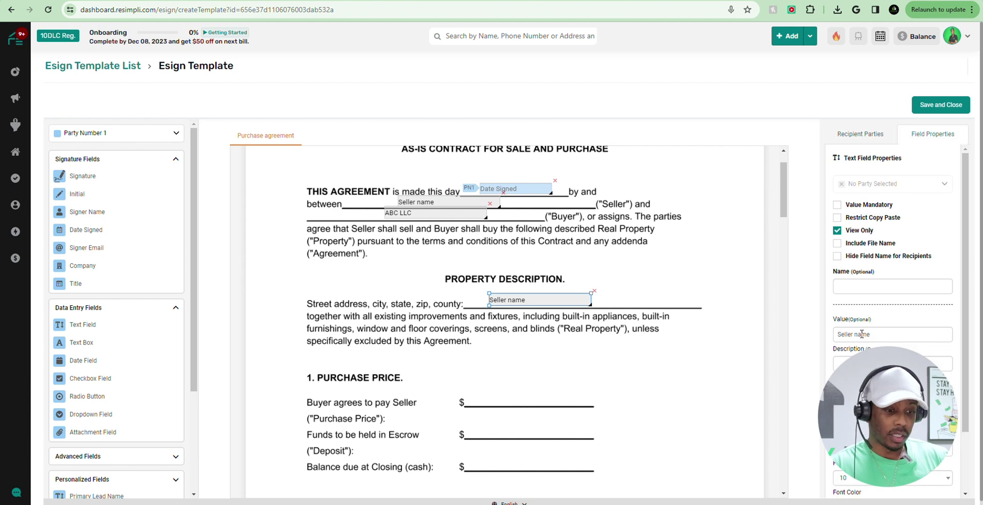
triple_click(878, 332)
text(123 main st)
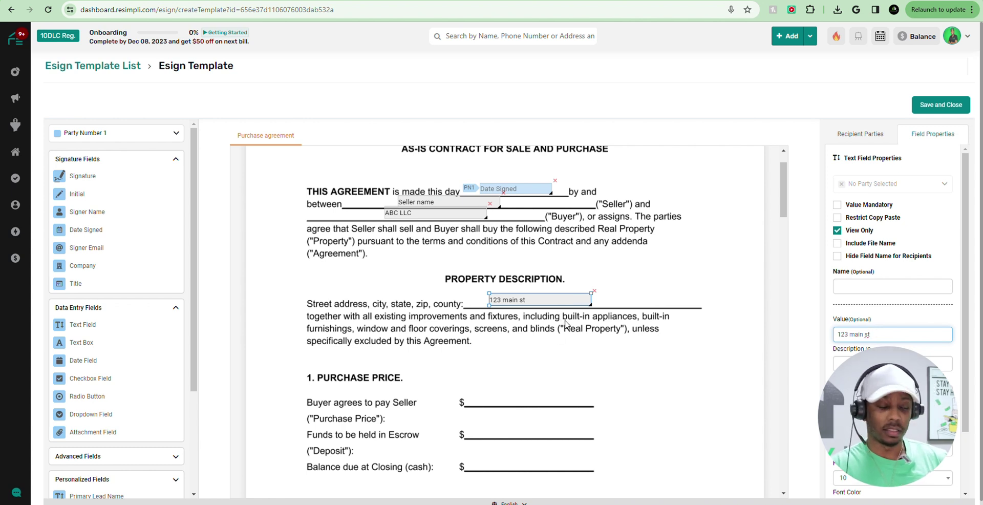
- Paste a copy of the text field onto the Purchase Price line
scroll(525, 328, down, 2)
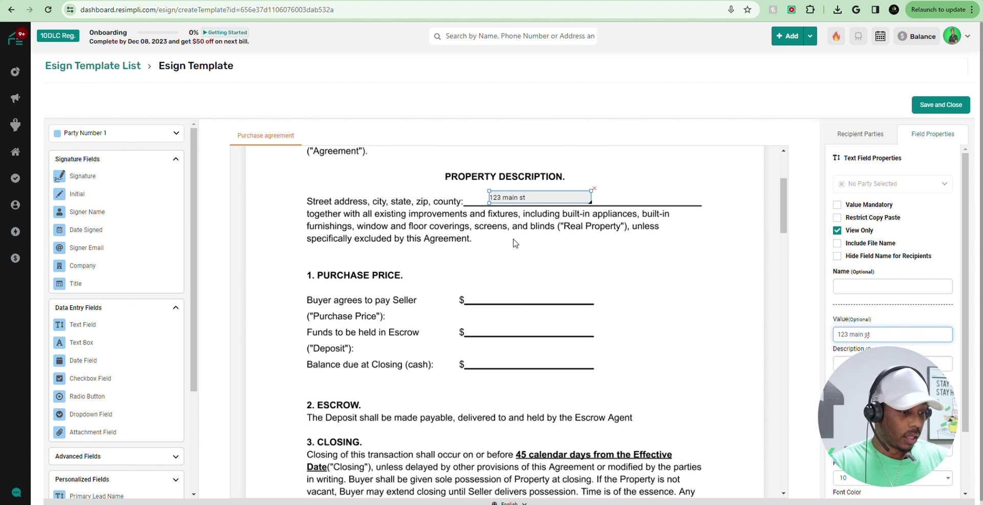
right_click(530, 200)
right_click(480, 289)
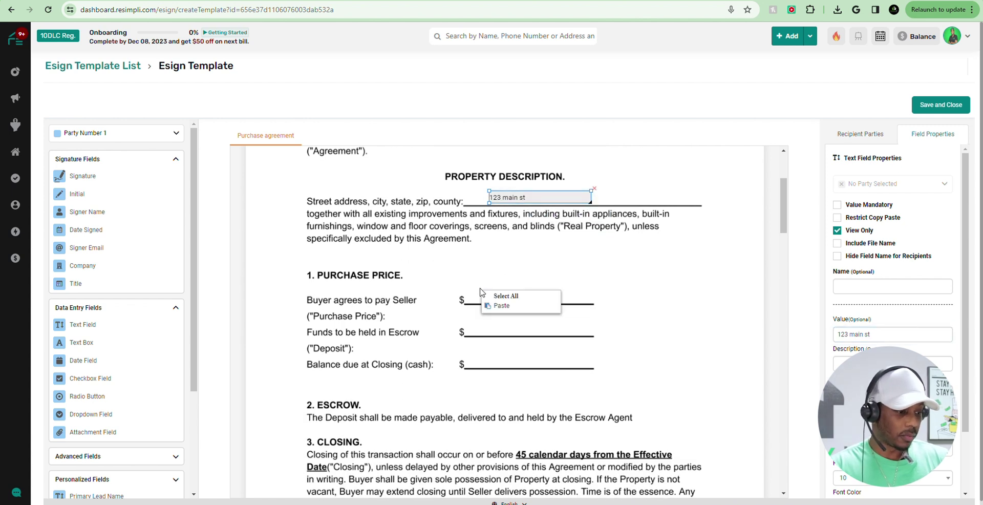
click(502, 307)
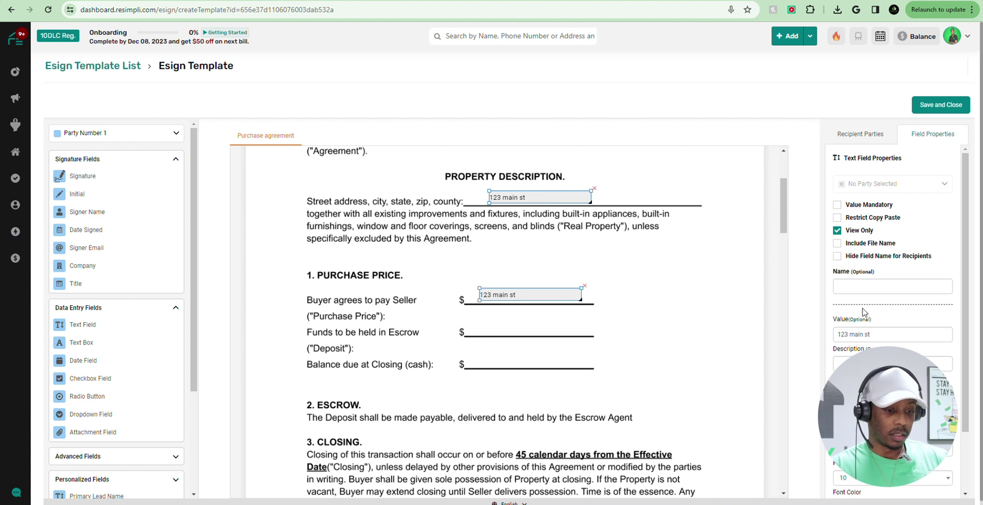
drag(871, 334, 799, 353)
text(10)
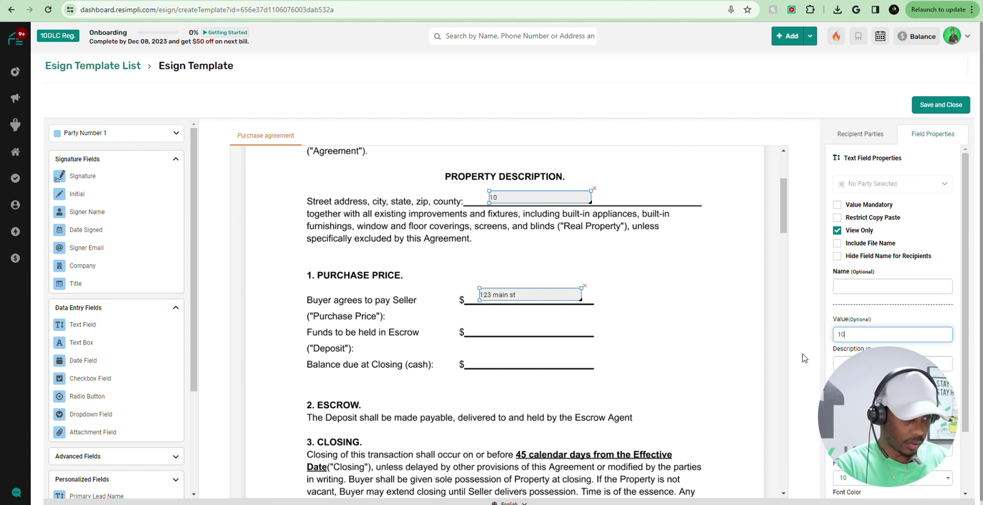
click(532, 198)
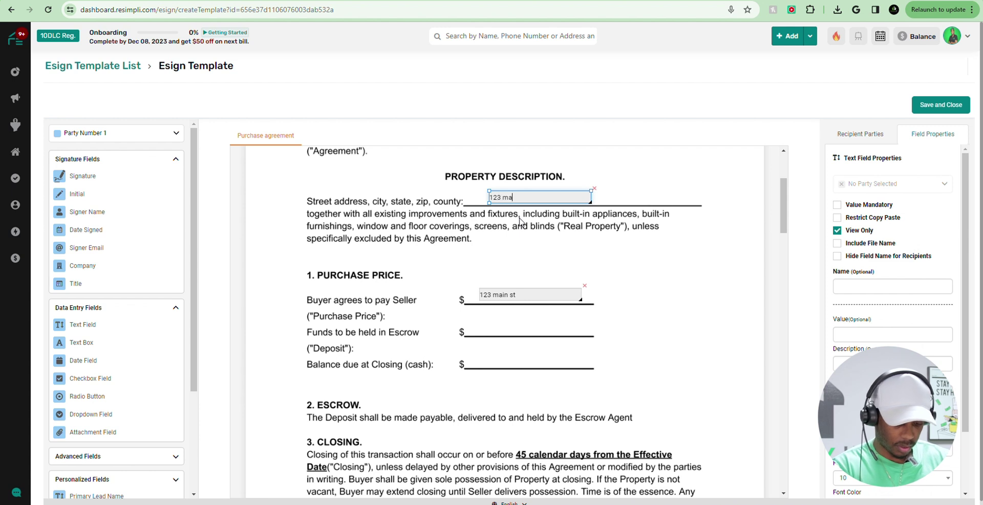
- Set the Purchase Price field's text to 100,000.00
triple_click(521, 300)
key(BackSpace)
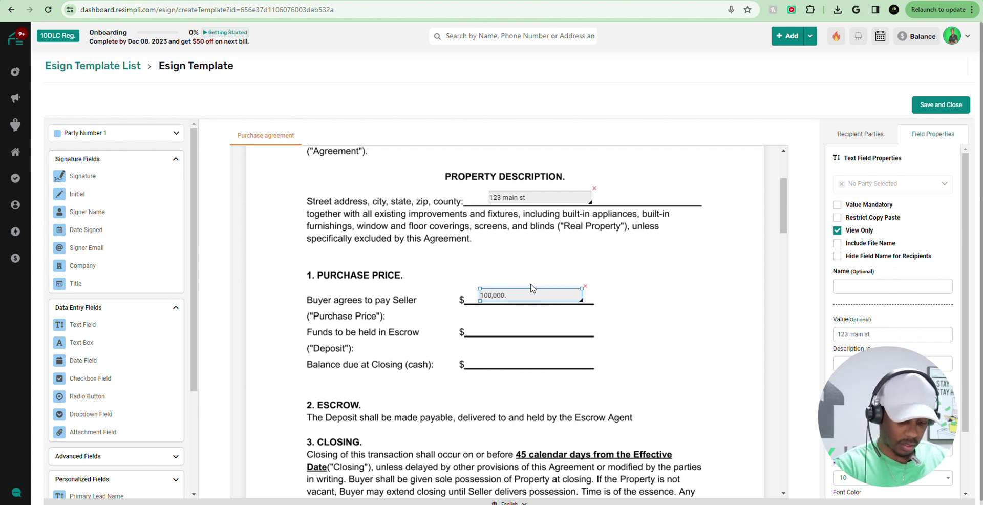
- Copy the Purchase Price field onto the "Balance due at Closing (cash)" line and set the copy's text to 100,000.00
right_click(533, 294)
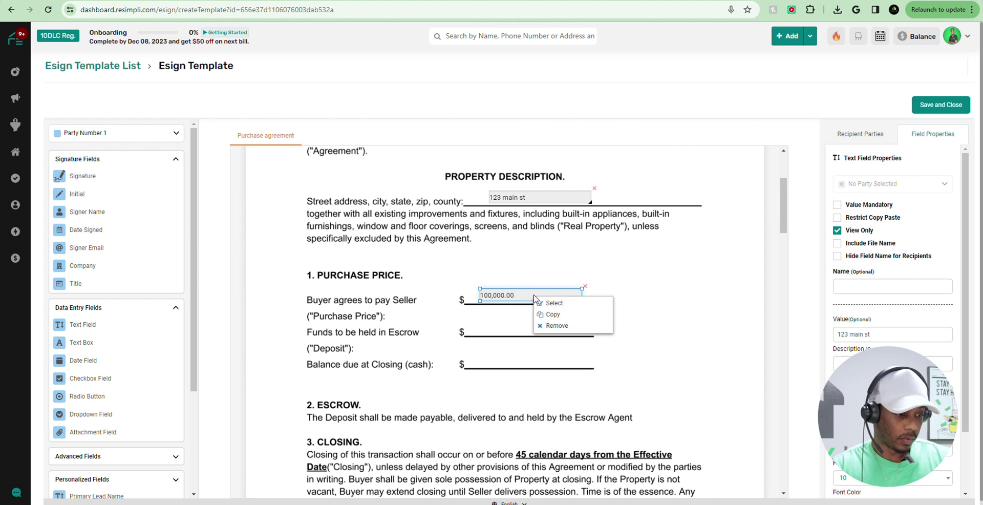
click(550, 312)
right_click(498, 362)
click(518, 376)
drag(533, 365, 504, 361)
triple_click(503, 361)
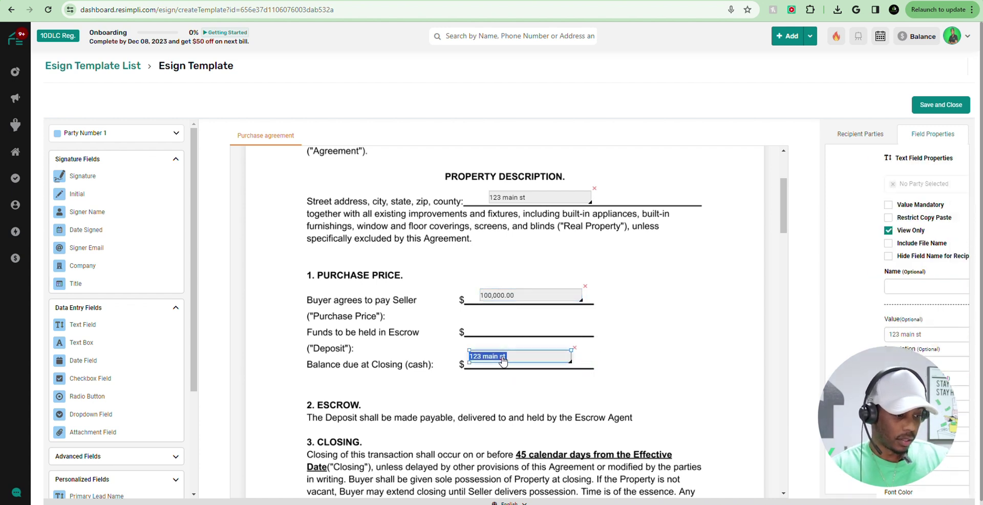
key(BackSpace)
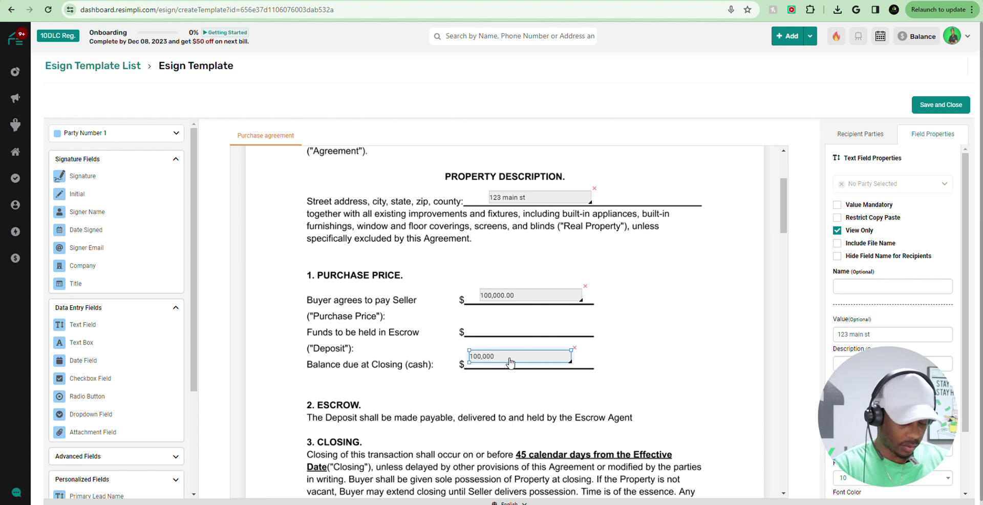
- Paste another copy of the field onto the escrow Deposit line, set its text to 1,000.00 and align it with the line
right_click(517, 361)
right_click(501, 326)
click(531, 343)
triple_click(519, 331)
text(1,000.00)
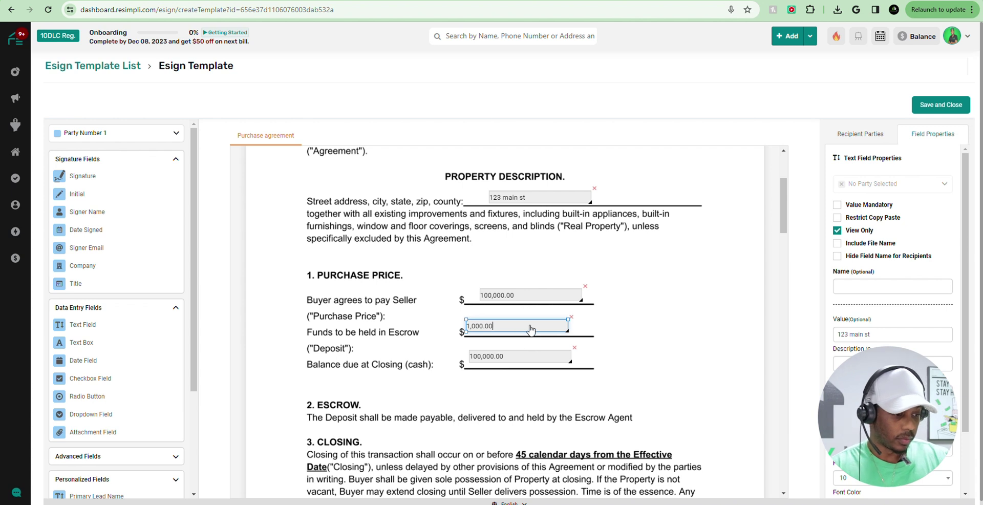
key(Return)
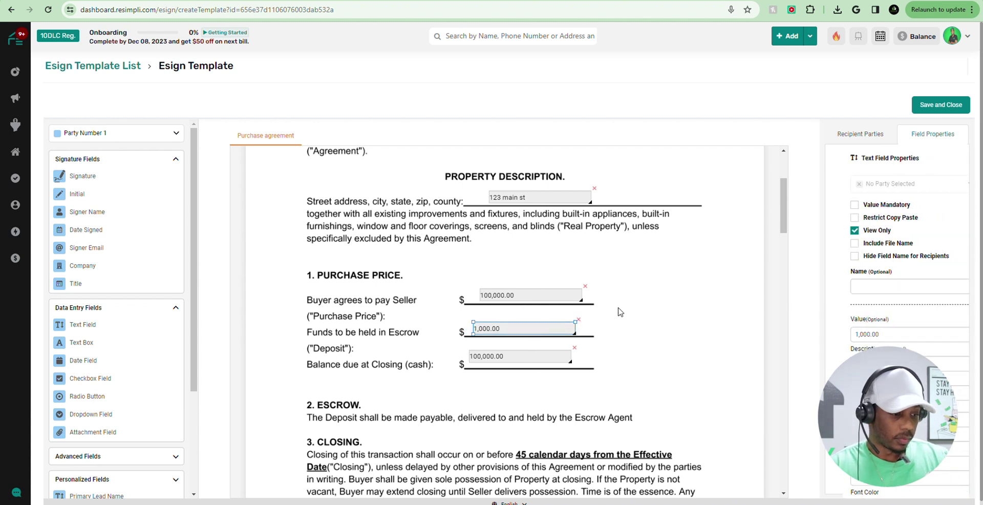
- Set the font size of the Purchase Price, Deposit and Balance due fields to 12
click(552, 298)
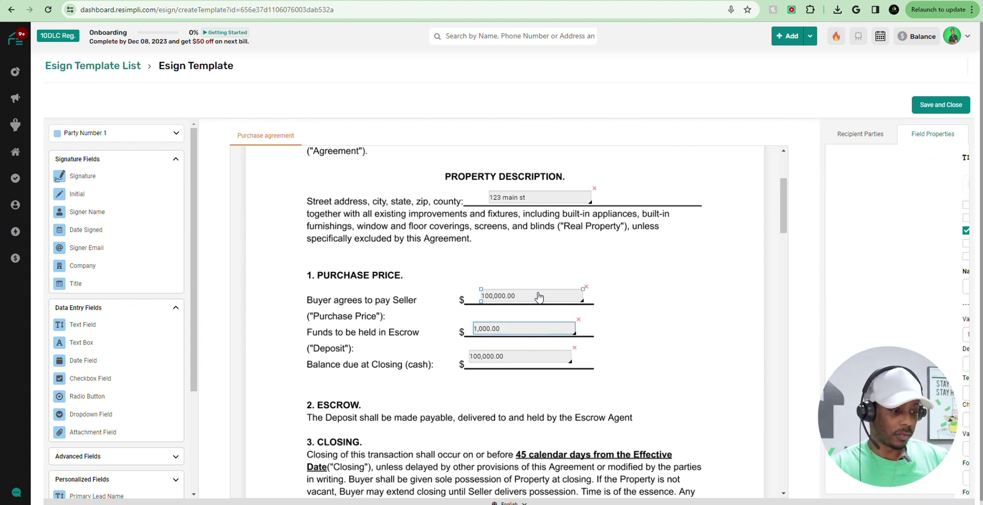
click(867, 478)
click(842, 377)
click(501, 328)
click(857, 481)
click(843, 377)
click(494, 357)
click(867, 479)
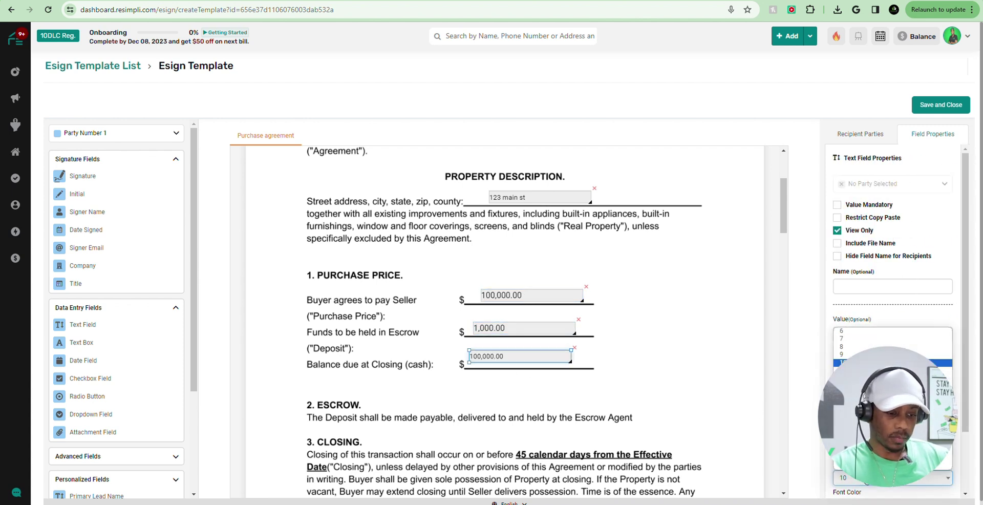
click(842, 376)
- Paste a copy of the text field at the business days blank in section 6, narrow it and set its value to 15
scroll(462, 324, down, 2)
scroll(462, 324, down, 7)
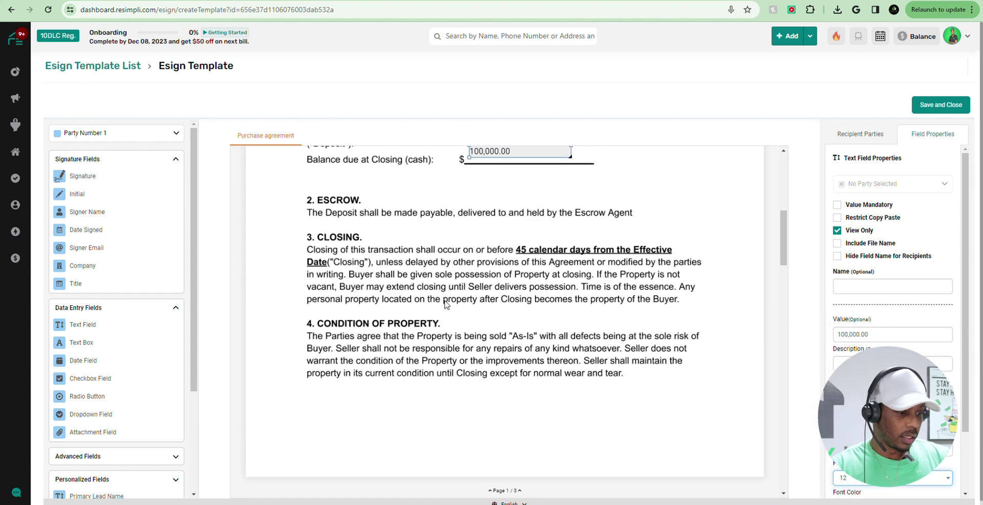
scroll(439, 279, up, 2)
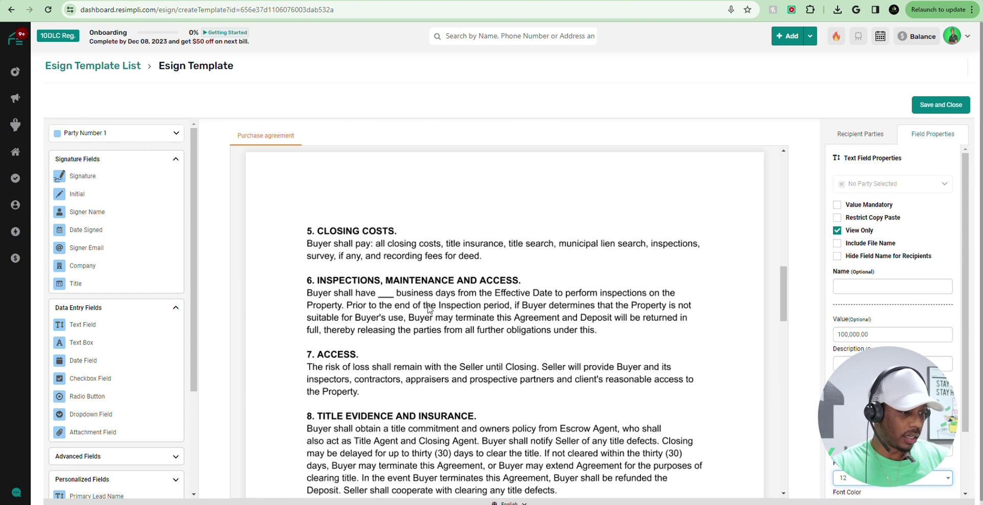
key(ctrl+v)
mouse_move(409, 298)
mouse_down()
mouse_move(491, 298)
mouse_move(415, 299)
mouse_up()
triple_click(850, 334)
text(1)
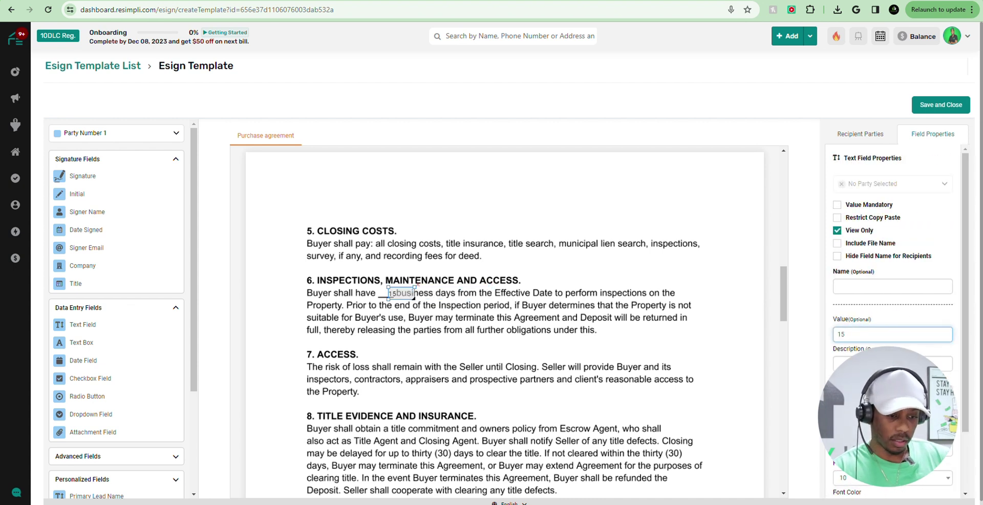
text(5)
- Set the inspection days field's font size to 14 and move it onto the blank before "business days"
click(894, 478)
click(845, 399)
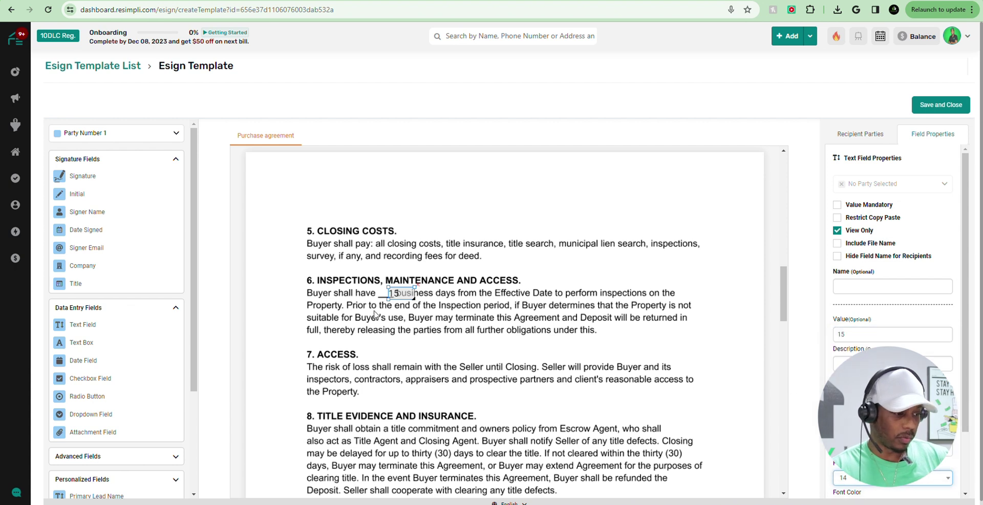
drag(394, 297, 383, 296)
click(415, 308)
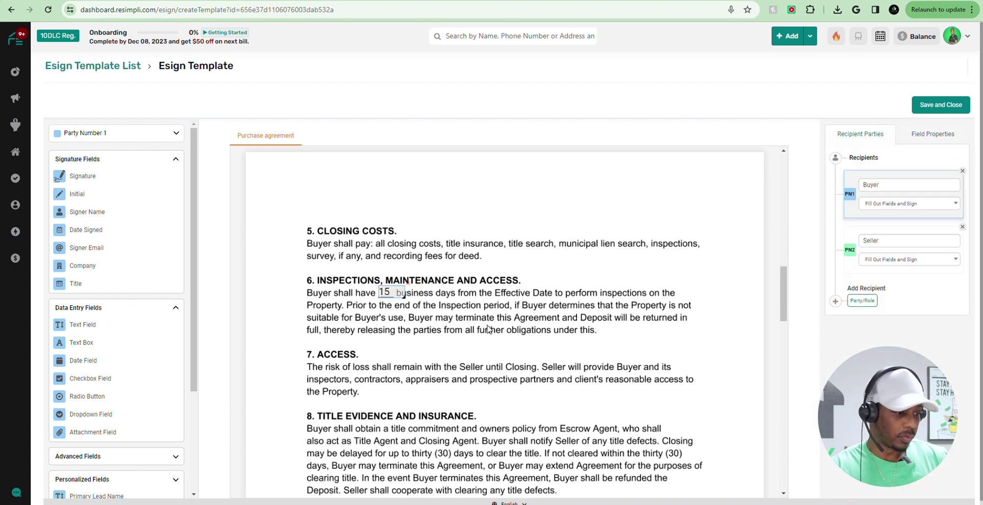
- Add a view-only text field with the value ABC LLC above the Buyer line in the last page's signature block
scroll(460, 318, down, 10)
scroll(471, 324, down, 9)
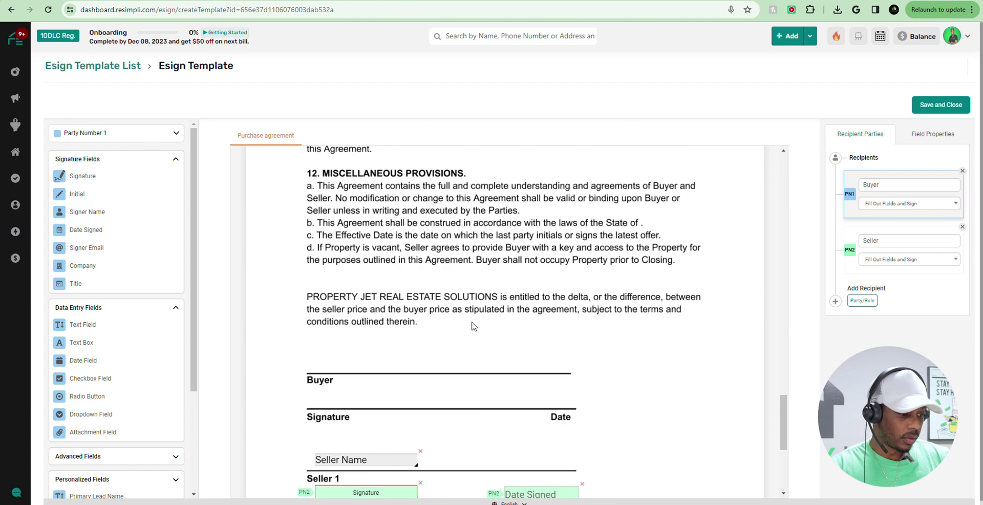
scroll(381, 240, up, 1)
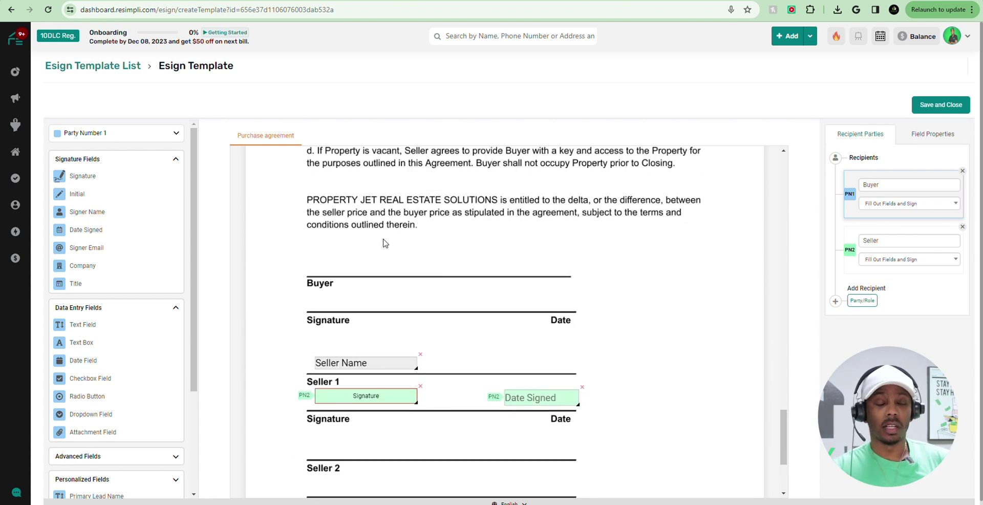
scroll(415, 237, up, 1)
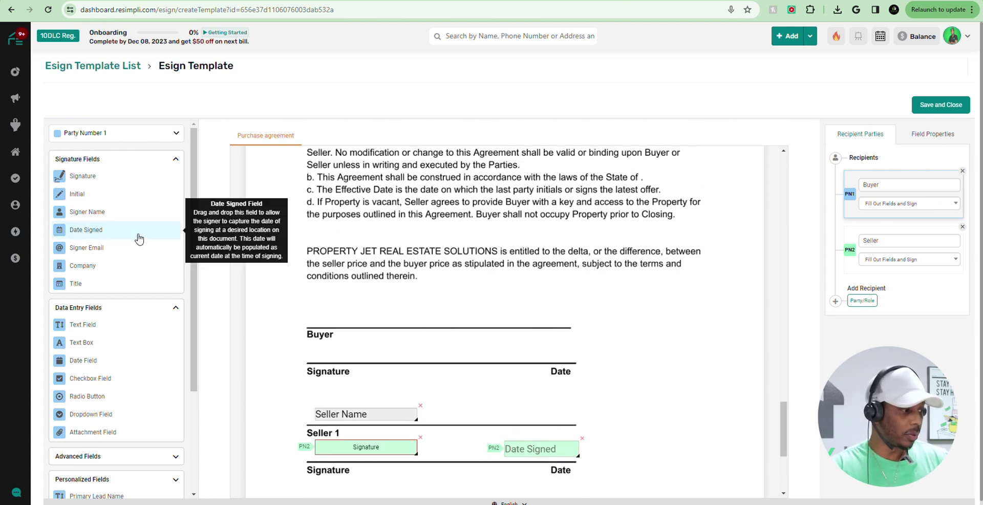
drag(88, 325, 384, 319)
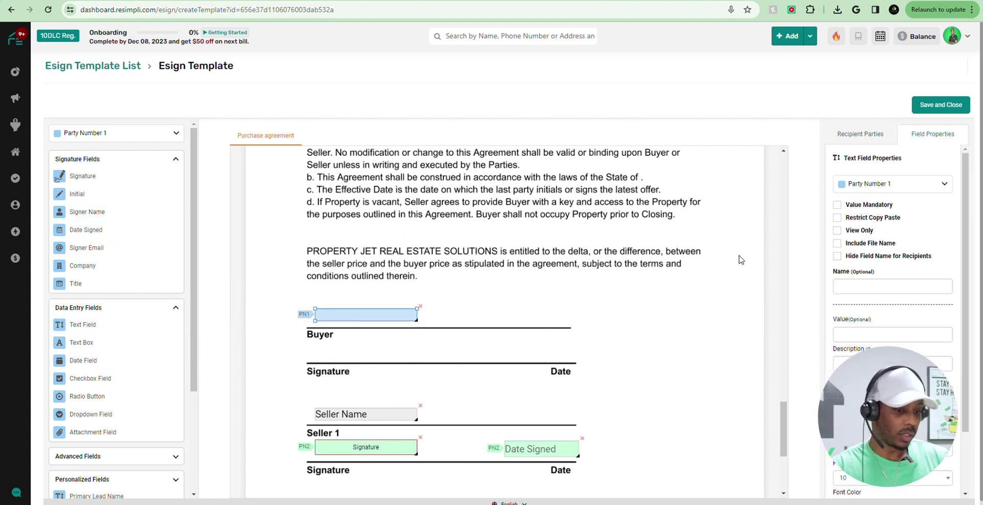
click(839, 230)
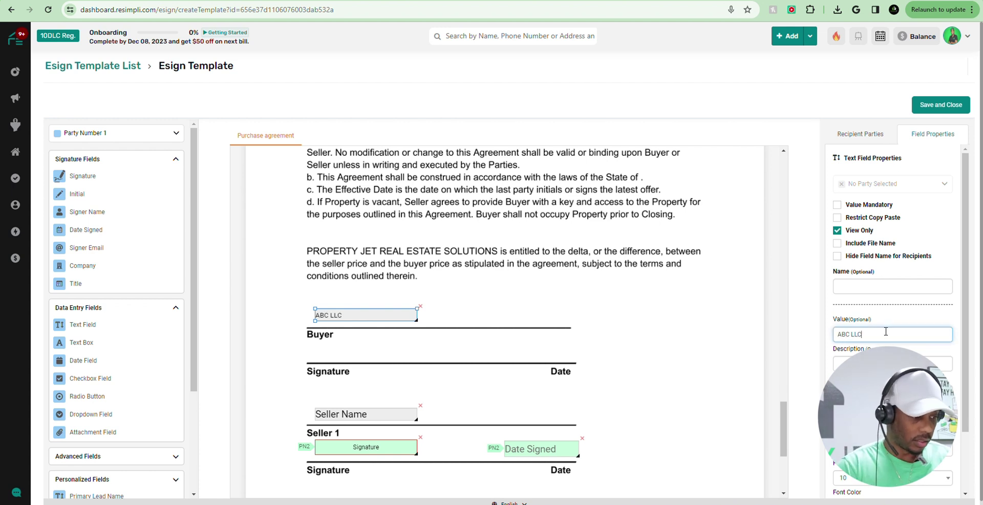
click(386, 358)
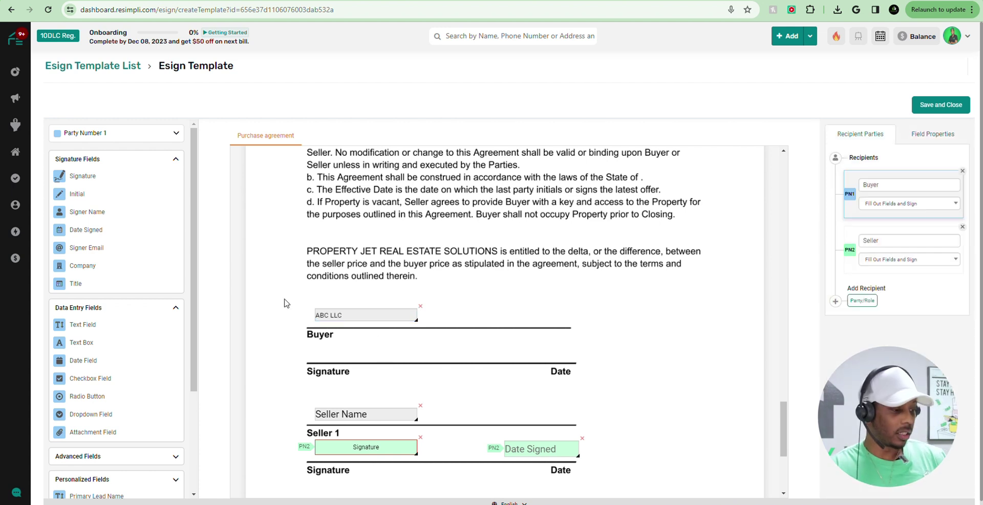
- Place a Party Number 1 signature field on the buyer's Signature line below the ABC LLC field
mouse_move(143, 198)
mouse_down()
mouse_move(392, 352)
mouse_move(379, 347)
mouse_up()
scroll(534, 350, down, 4)
scroll(535, 345, up, 10)
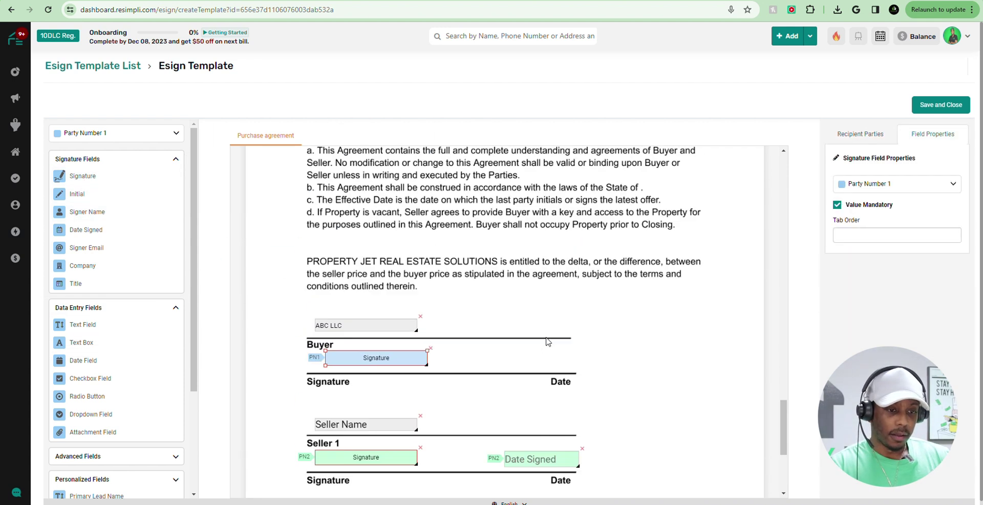
click(851, 141)
- Review the placed fields from the contract's first page through the inspection section to the signature blocks
scroll(487, 253, down, 10)
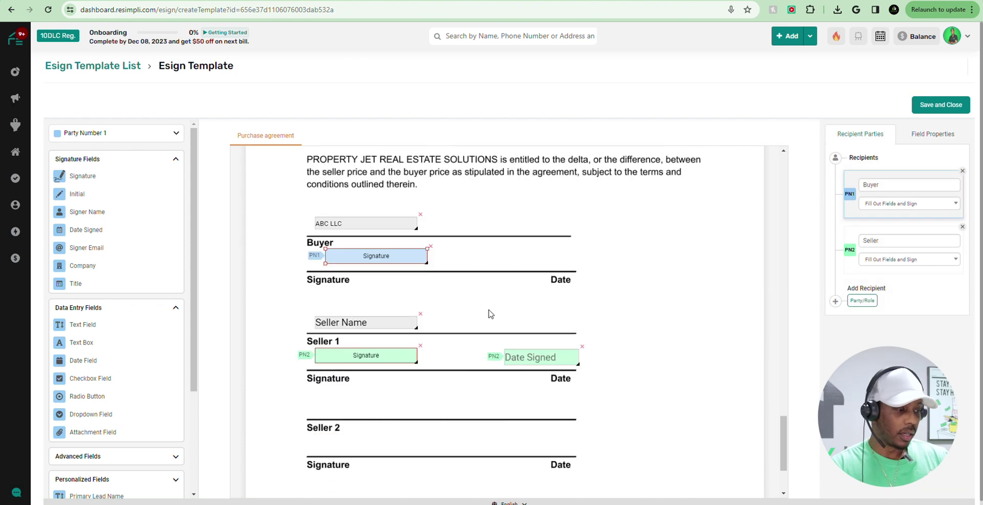
scroll(490, 315, up, 2)
scroll(484, 317, up, 8)
scroll(484, 320, down, 4)
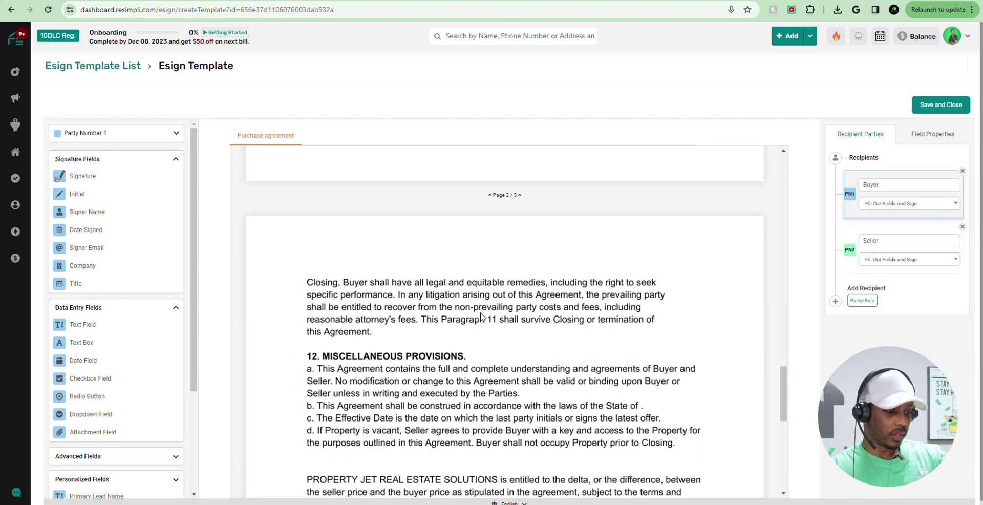
scroll(485, 323, up, 12)
scroll(480, 327, up, 10)
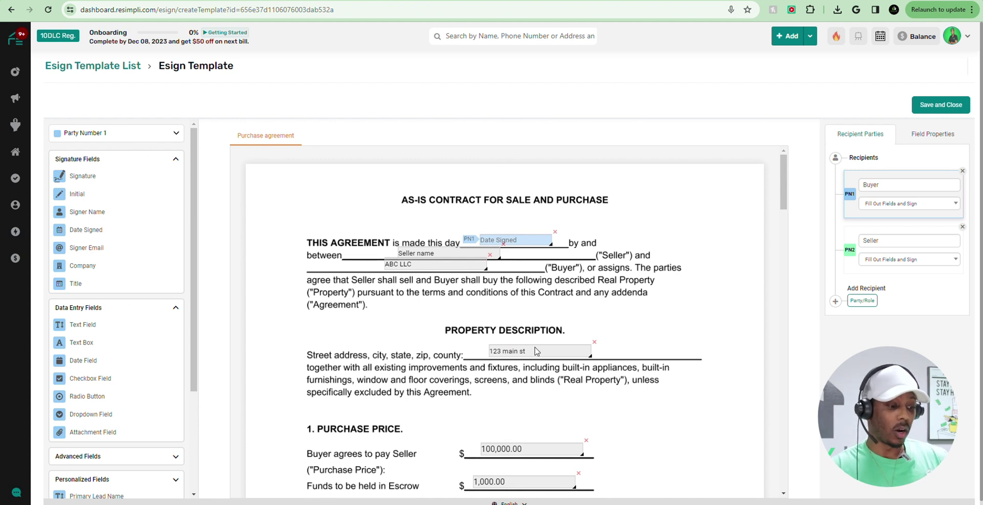
scroll(510, 328, down, 2)
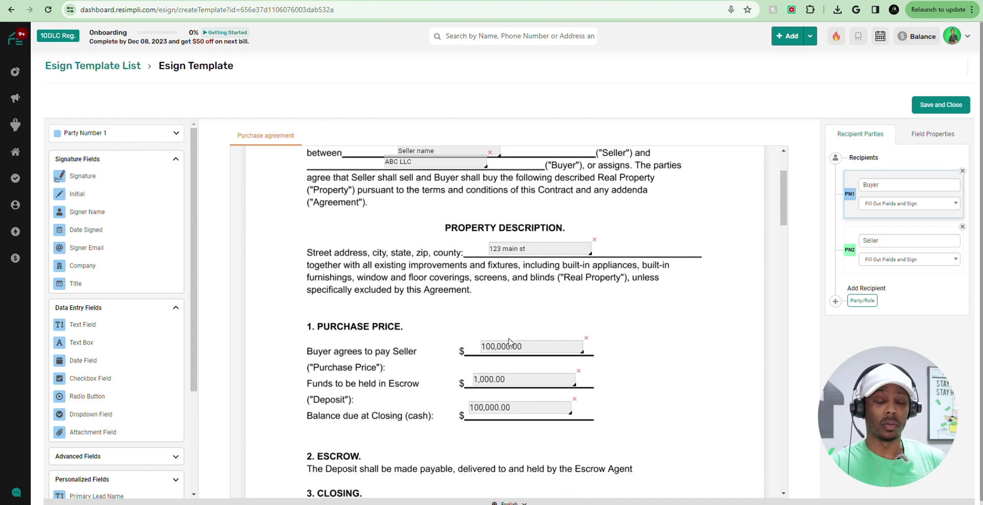
scroll(510, 340, down, 20)
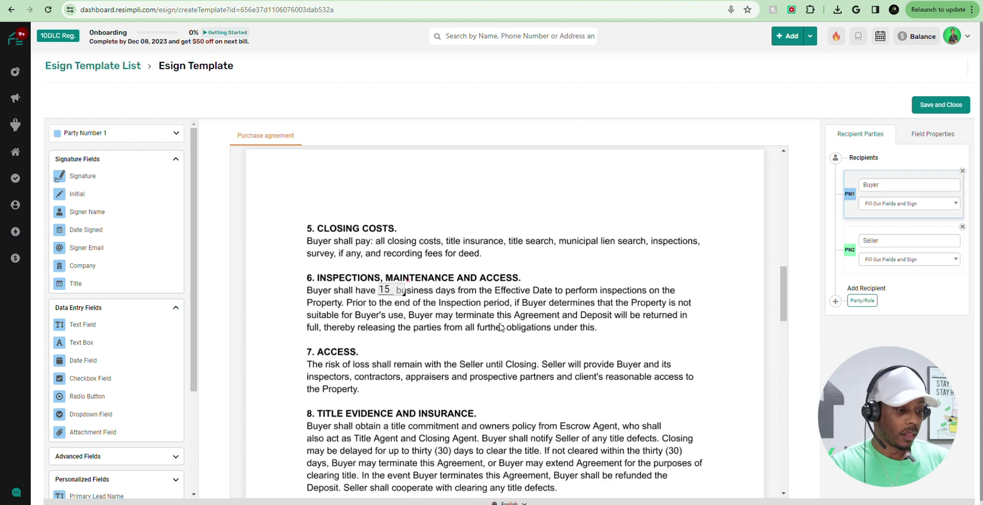
scroll(500, 344, down, 10)
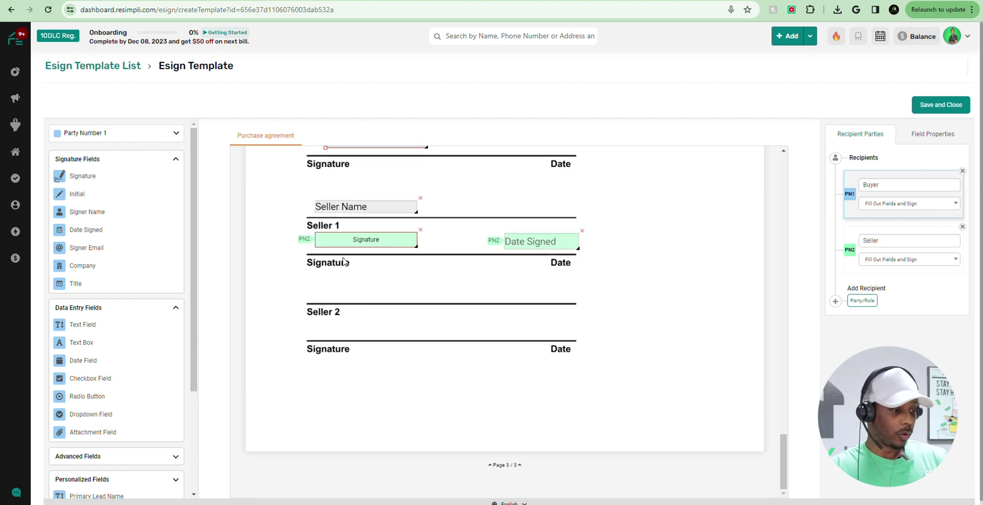
- Place a Date Signed field for the buyer on the Date line beside the buyer's signature and enlarge its text
scroll(353, 281, up, 3)
drag(169, 227, 540, 301)
click(896, 370)
click(896, 281)
click(434, 310)
- Save and close the purchase agreement template and return to the e-sign template list
scroll(434, 310, down, 3)
scroll(433, 308, up, 6)
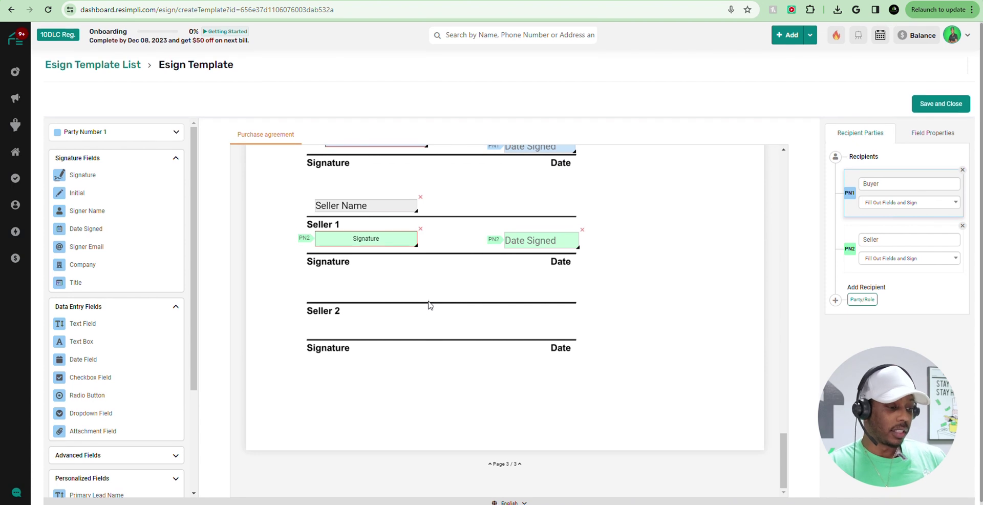
scroll(542, 366, up, 15)
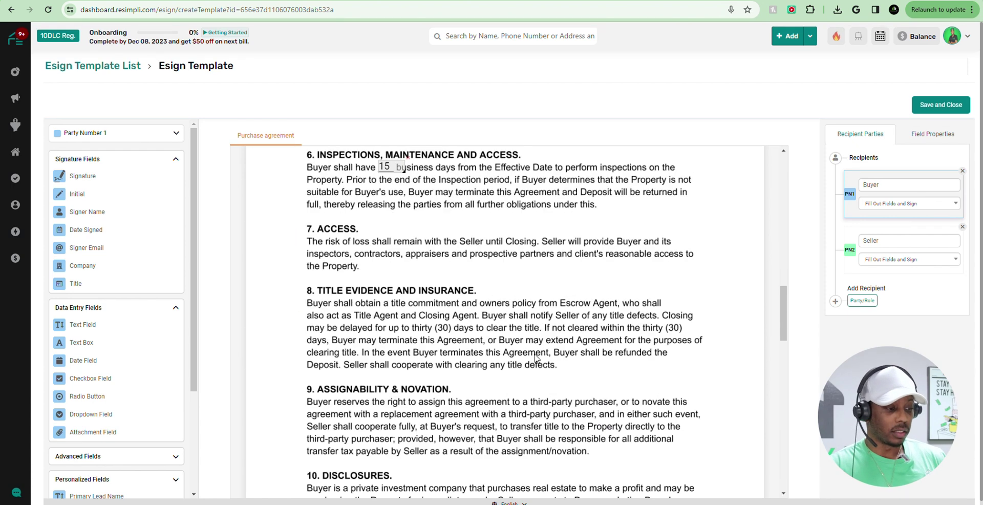
click(938, 114)
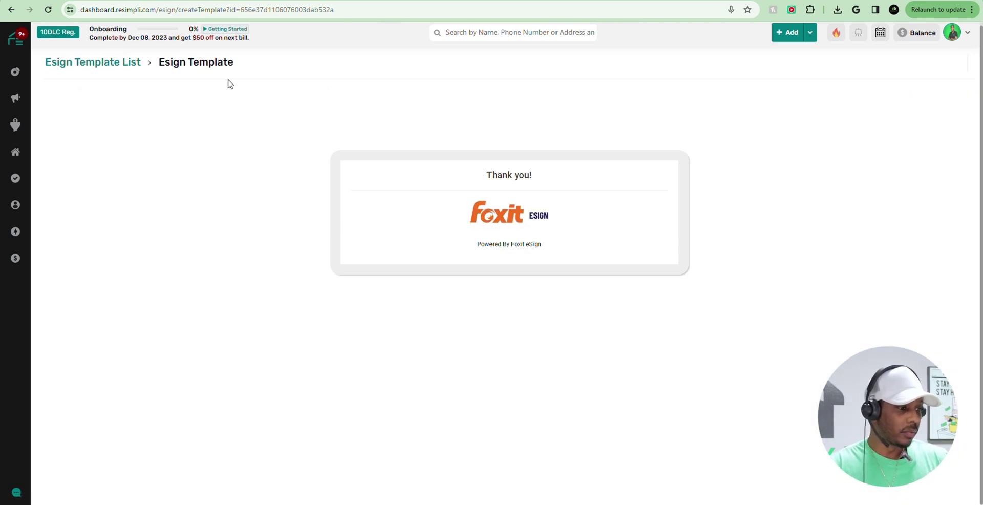
click(107, 64)
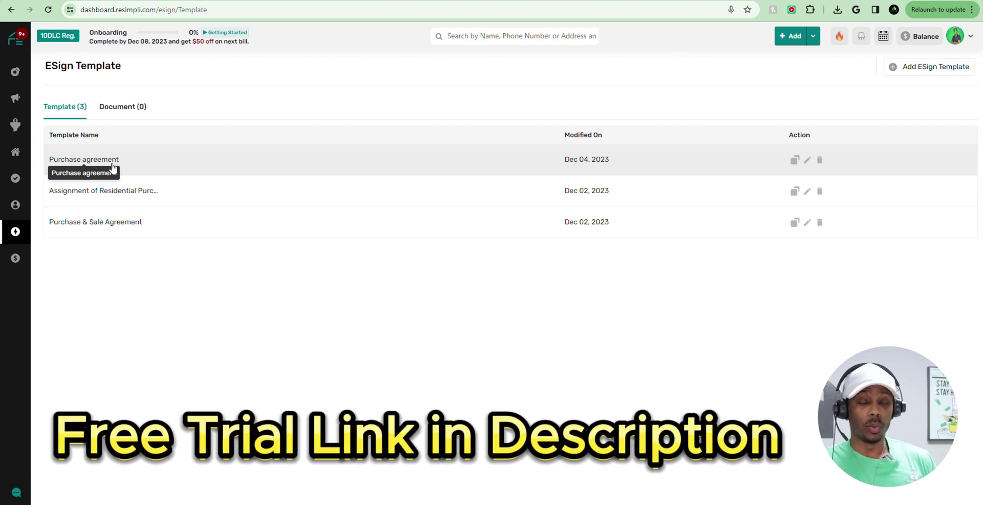
- Open the test lead from the New Leads stage of the leads board and show its eSign documents
click(13, 51)
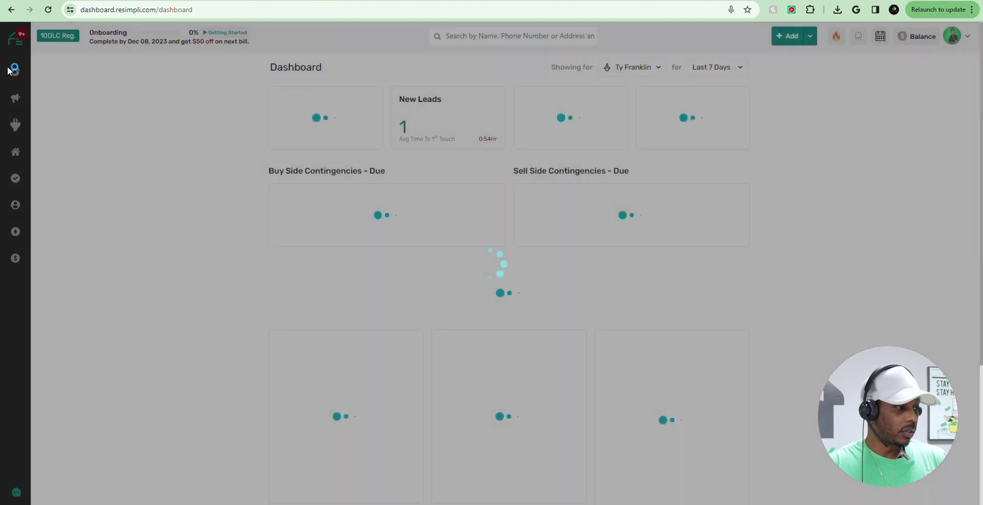
mouse_move(20, 110)
click(413, 130)
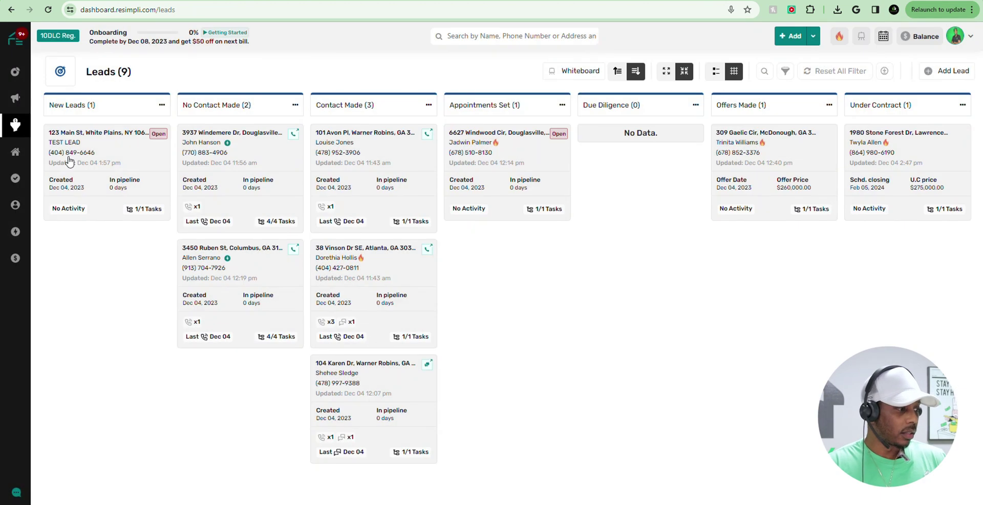
click(73, 133)
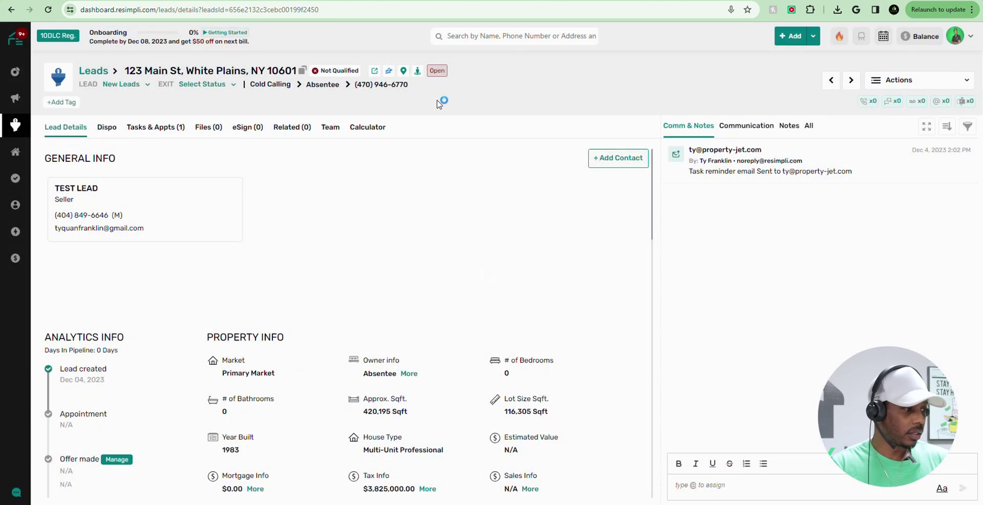
click(242, 129)
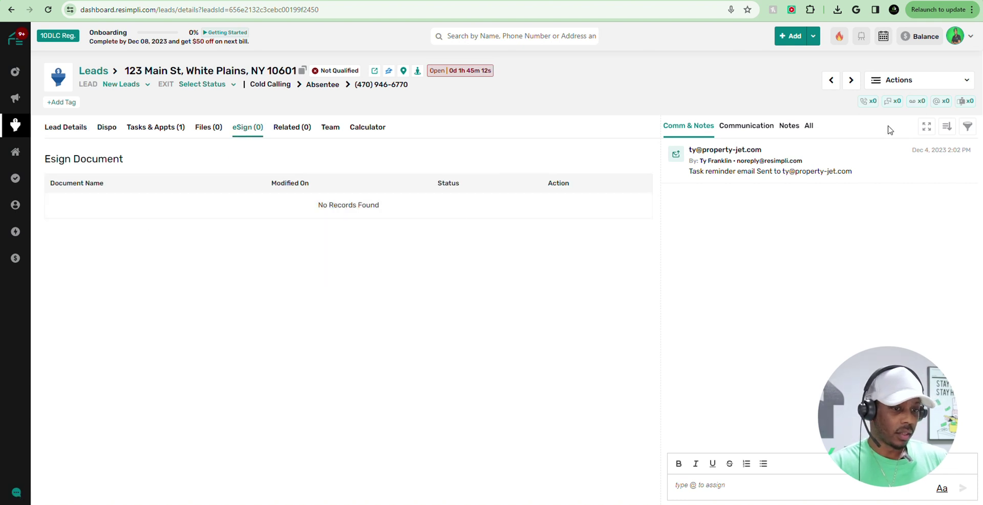
- Start a Send for eSign request from the lead using the Purchase agreement template
click(927, 81)
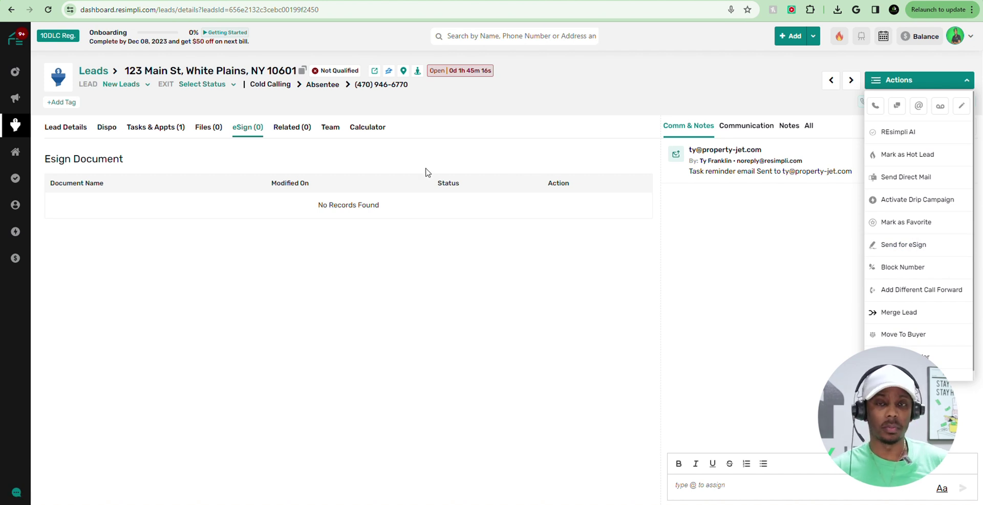
click(918, 247)
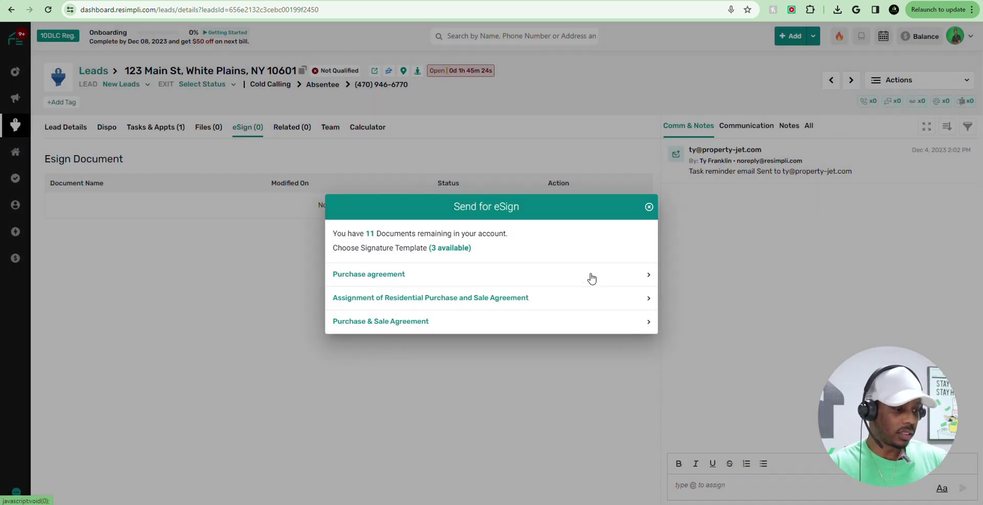
click(564, 279)
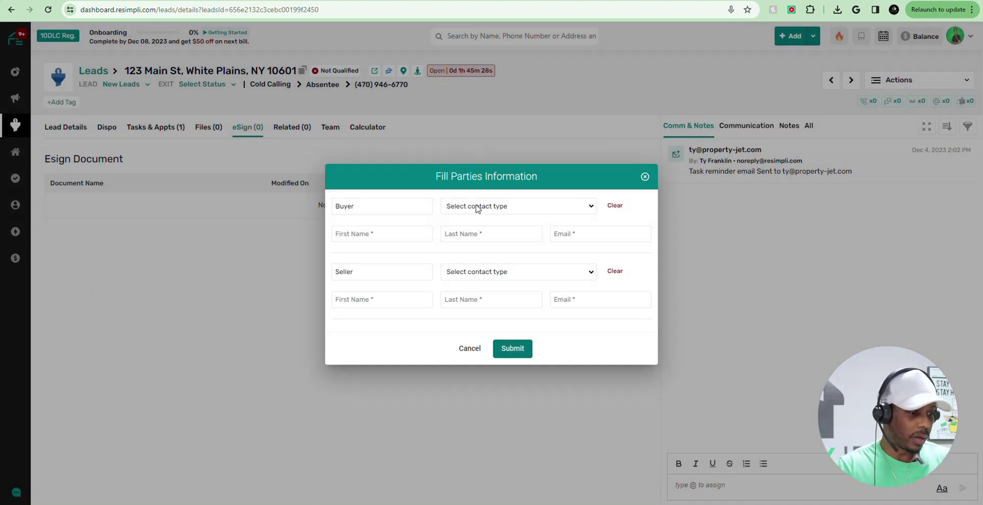
- Fill the Buyer party with Fill My Info and the Seller party with Fill Primary Seller Info, and submit the parties' information
click(477, 207)
click(497, 206)
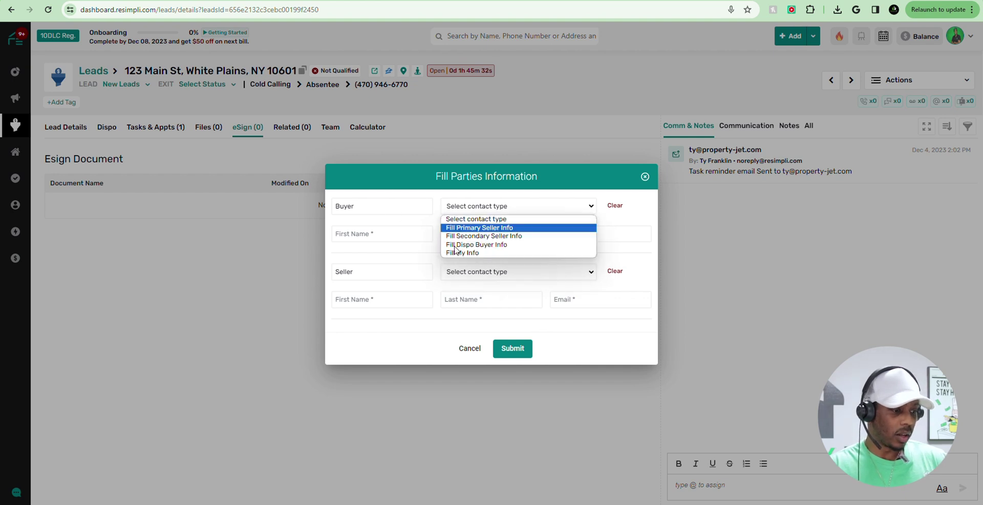
click(456, 249)
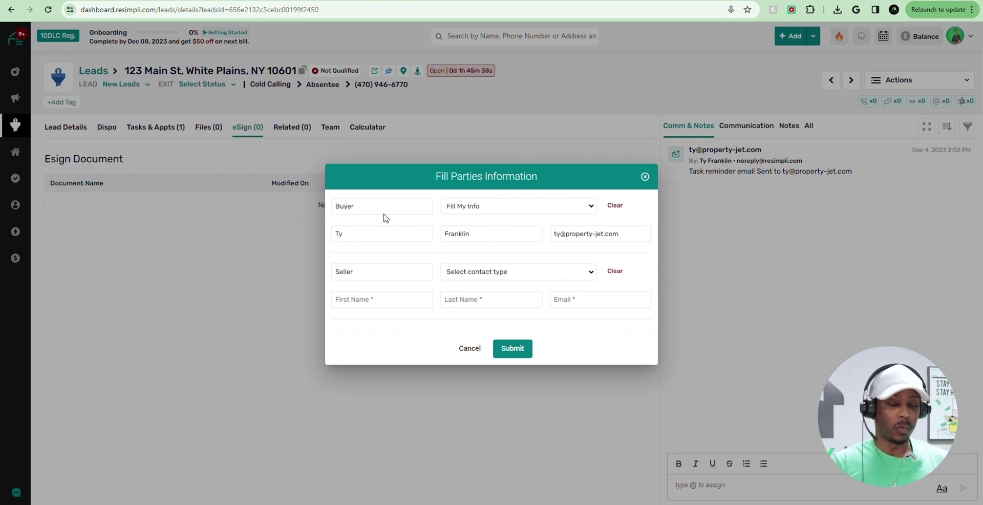
click(480, 206)
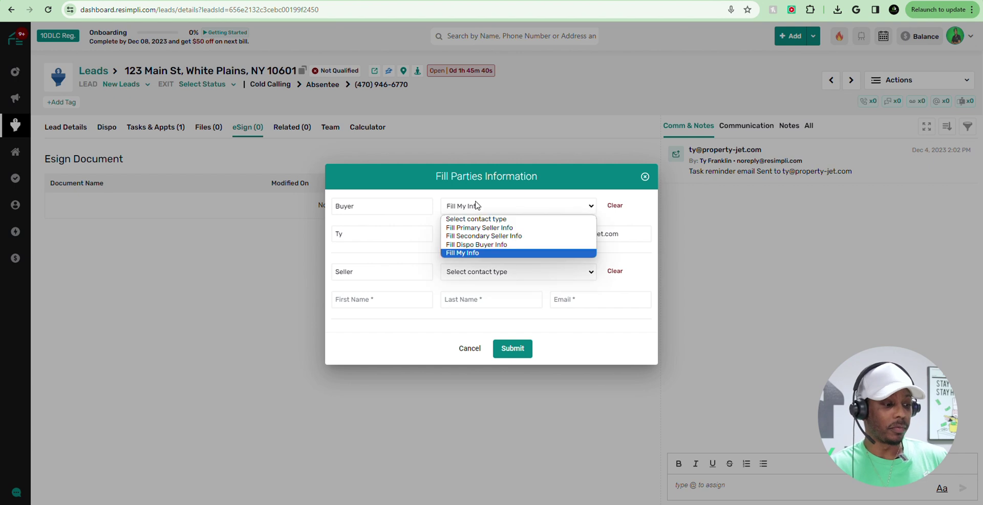
click(467, 253)
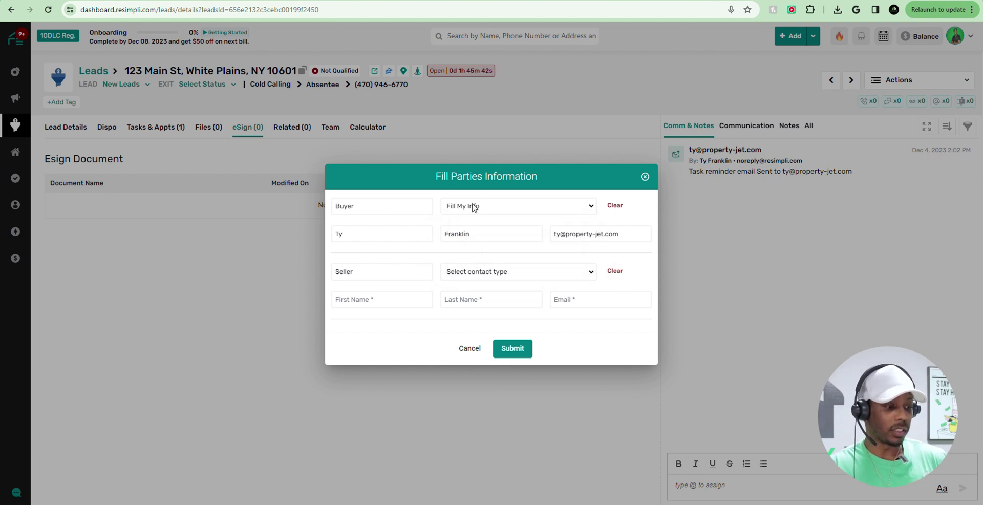
click(515, 273)
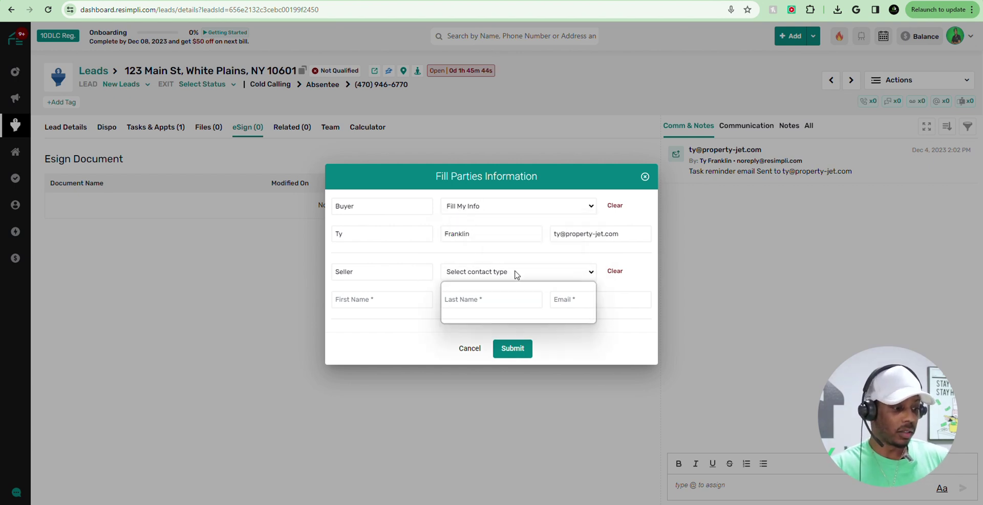
click(480, 294)
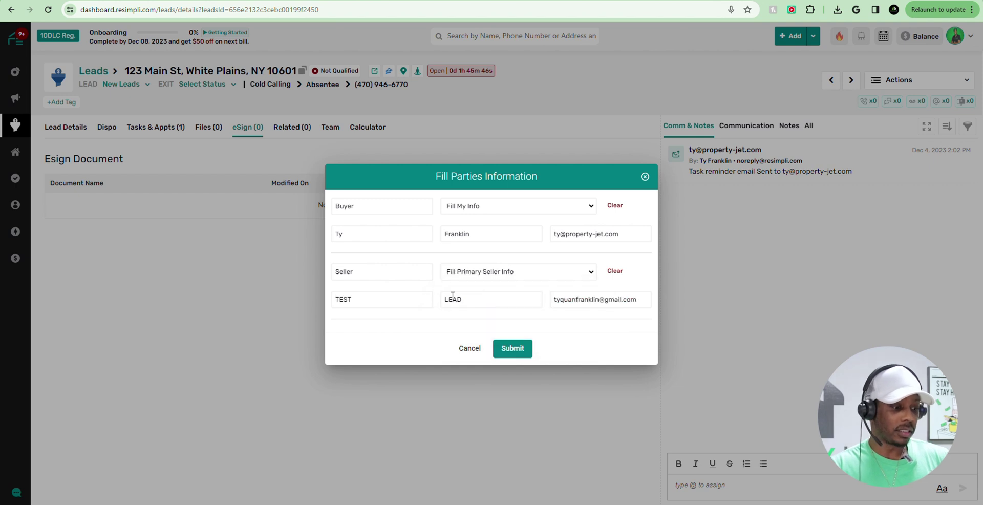
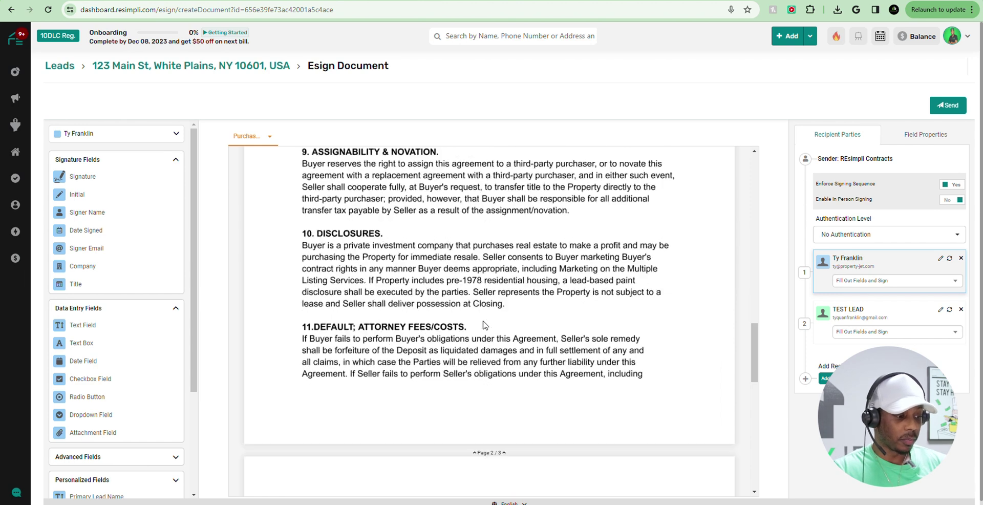
- Review the generated e-sign document's prefilled contract fields and the buyer and seller signature blocks
scroll(492, 315, up, 15)
scroll(497, 307, down, 15)
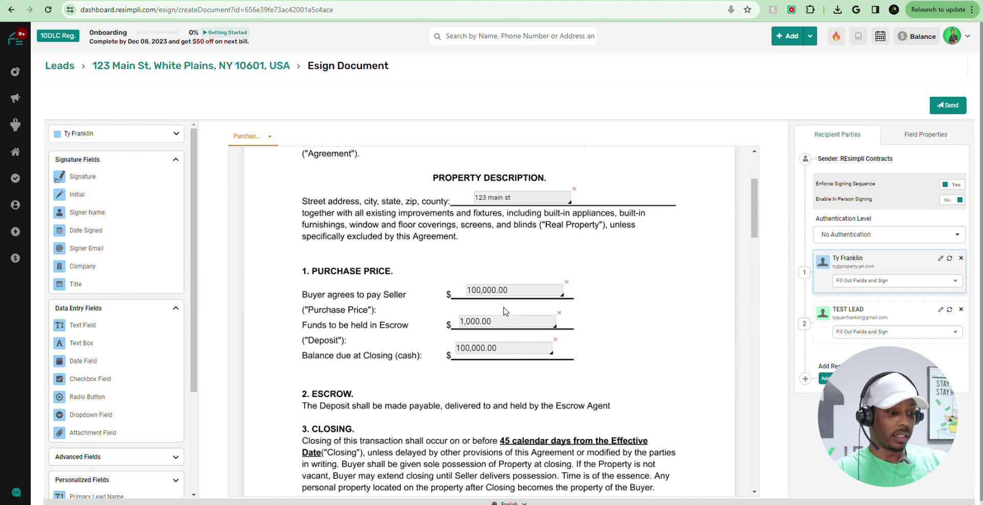
scroll(506, 301, down, 5)
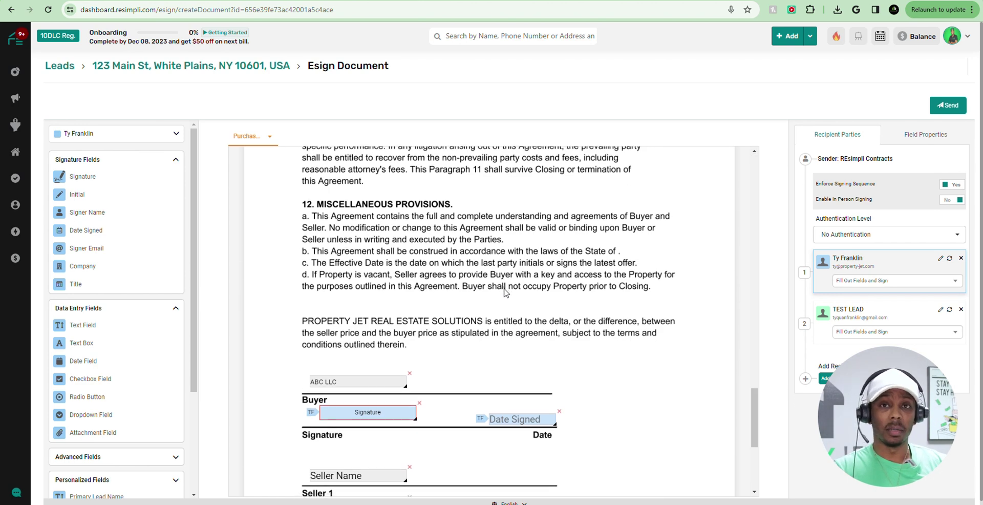
scroll(496, 290, up, 9)
scroll(496, 288, up, 10)
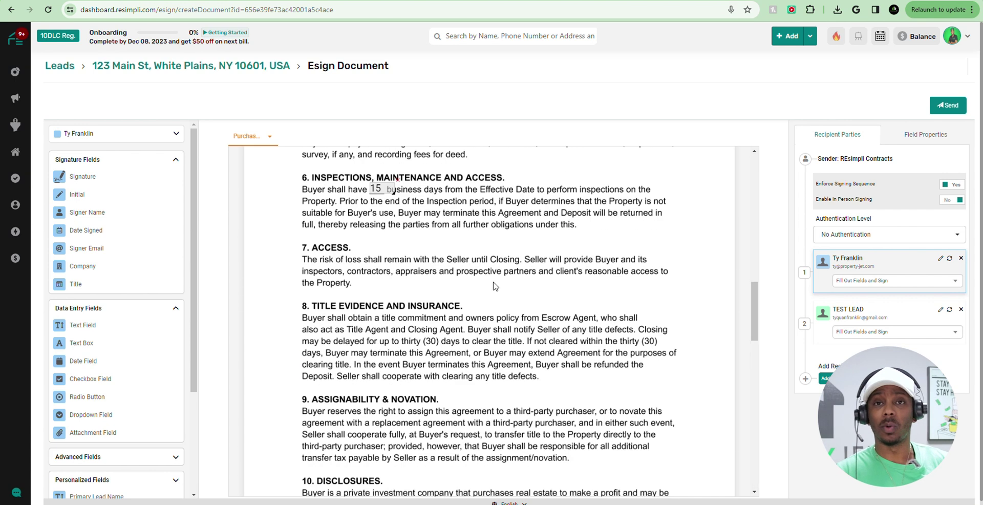
scroll(507, 302, up, 6)
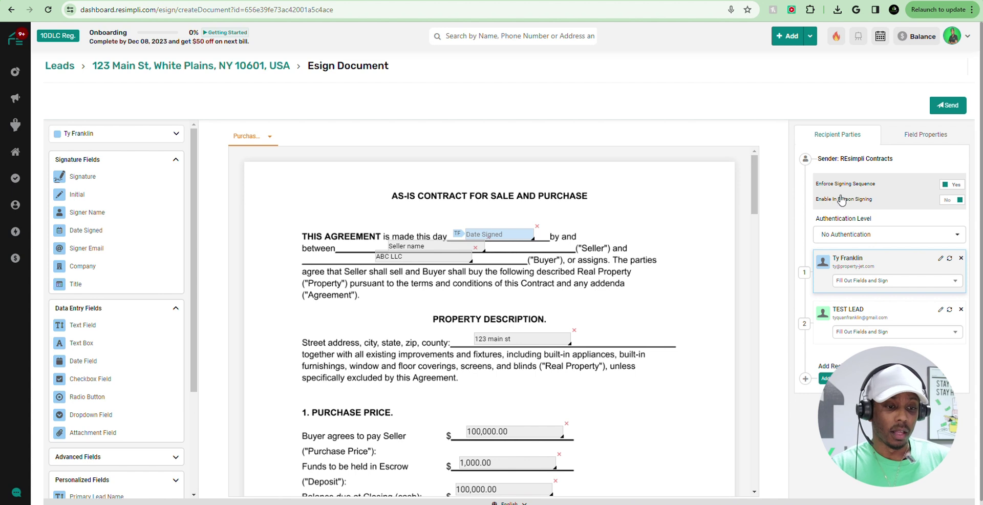
- Check the recipient authentication level options, keep No Authentication, and start sending the e-sign document
click(870, 235)
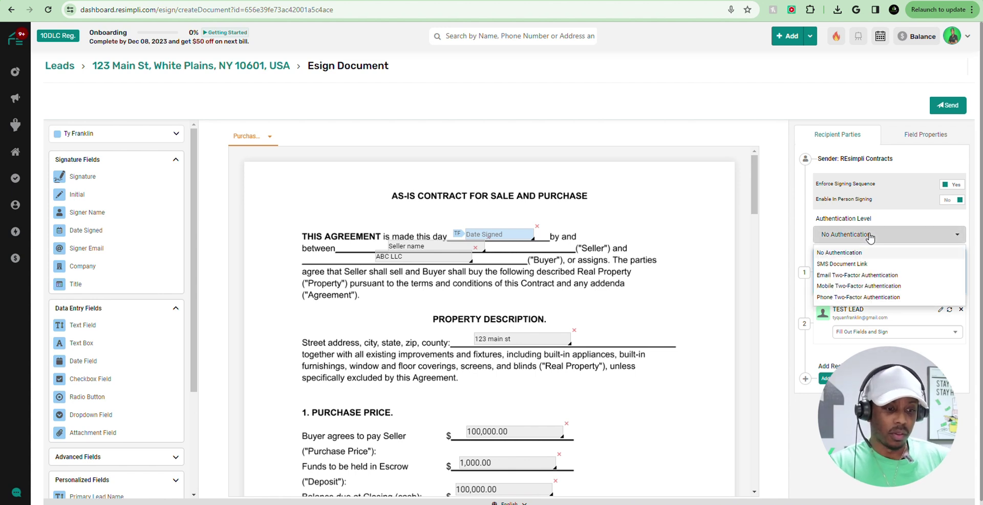
click(871, 236)
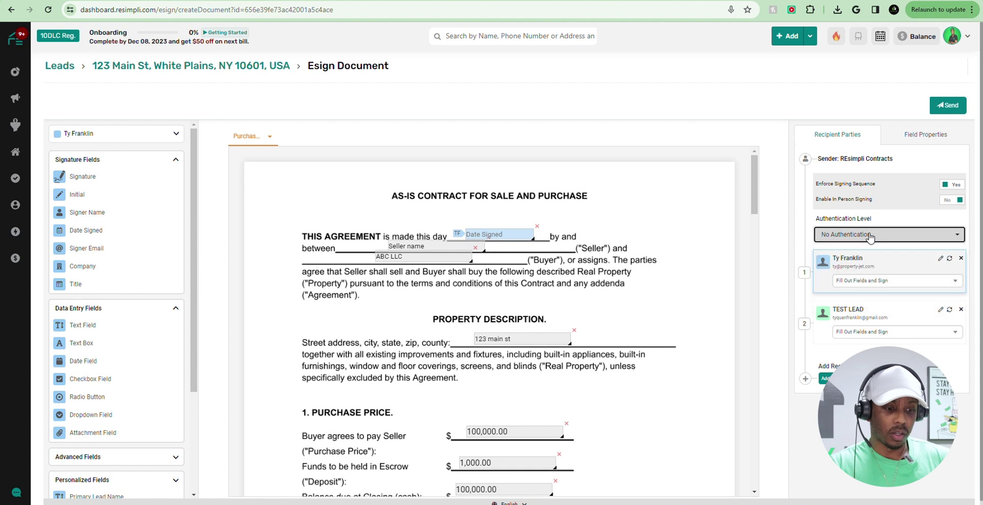
click(945, 106)
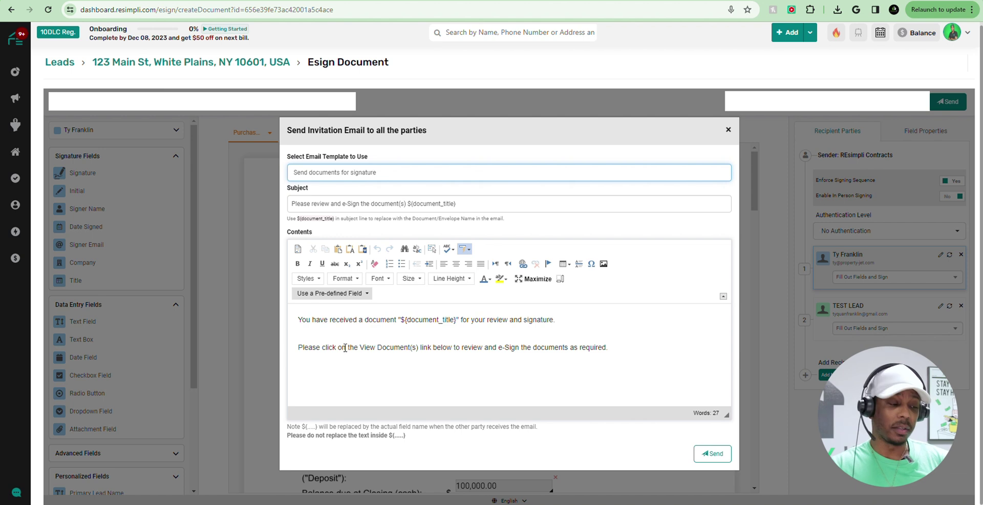
- Review the invitation email's subject and contents, send it to all parties unchanged, and show the lead's eSign documents
drag(300, 205, 511, 202)
click(293, 203)
drag(293, 203, 473, 201)
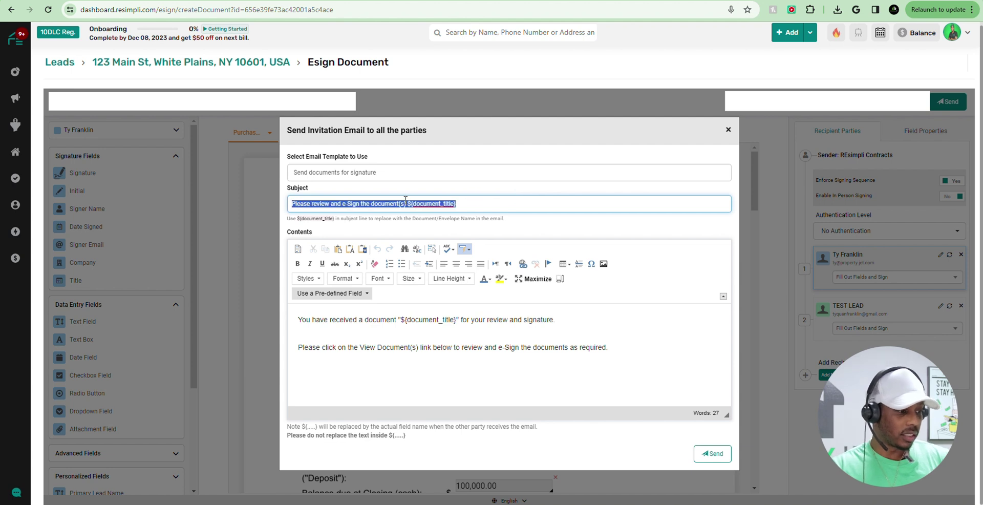
click(565, 204)
click(324, 347)
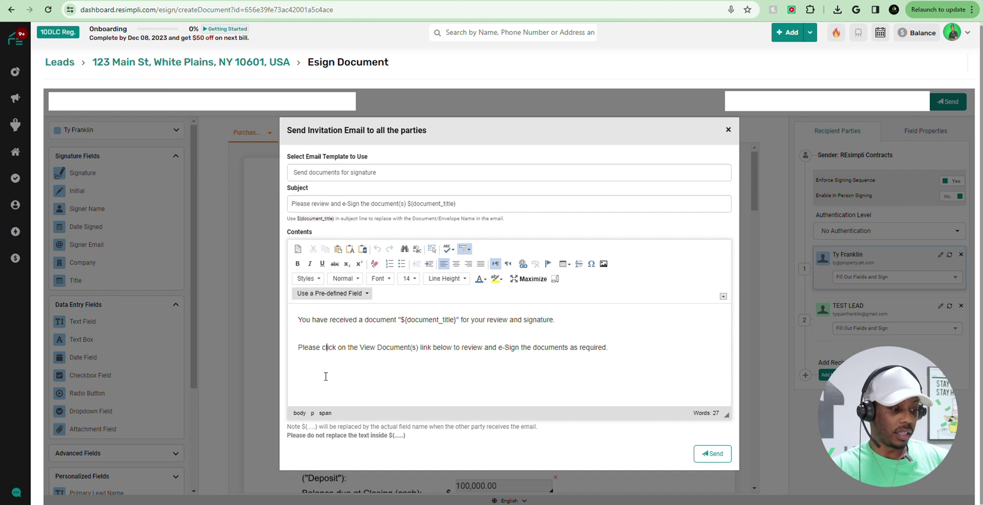
click(321, 380)
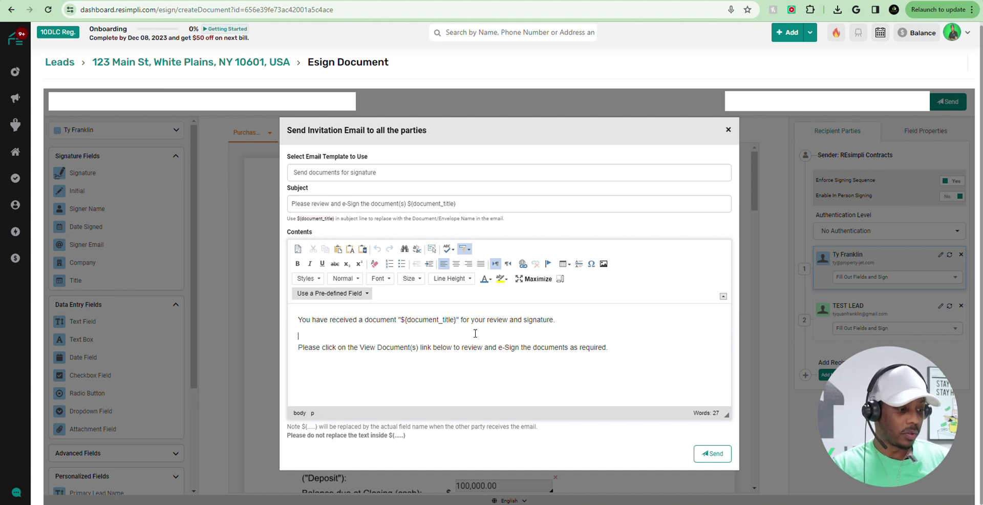
click(713, 454)
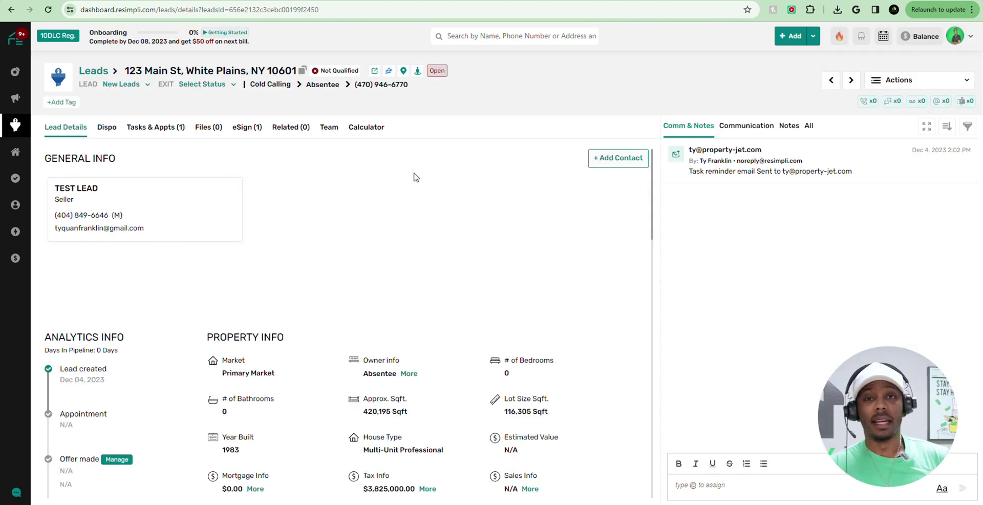
click(245, 128)
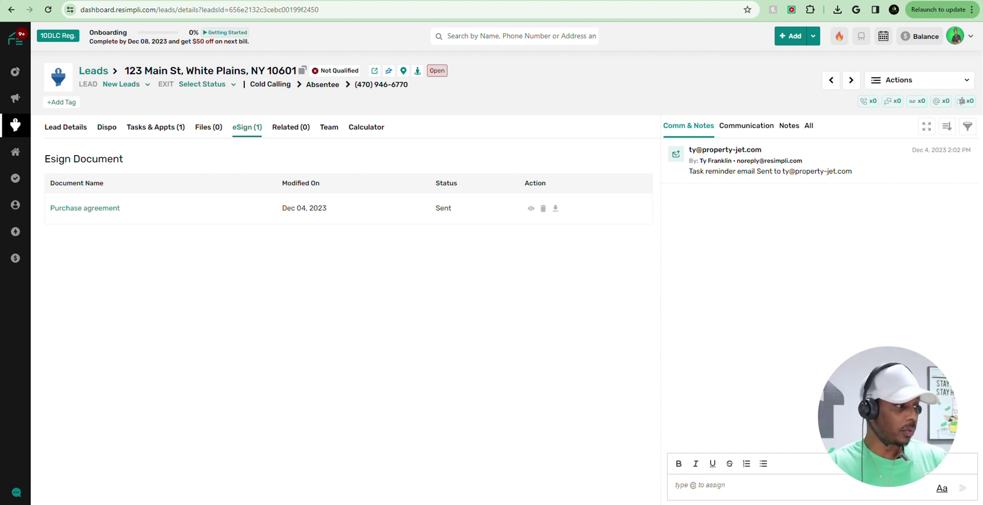
- Switch to Outlook, open the document from the REsimpli Contracts signature request, and read through it to the Buyer signature block
key(ctrl+Tab)
scroll(215, 287, down, 3)
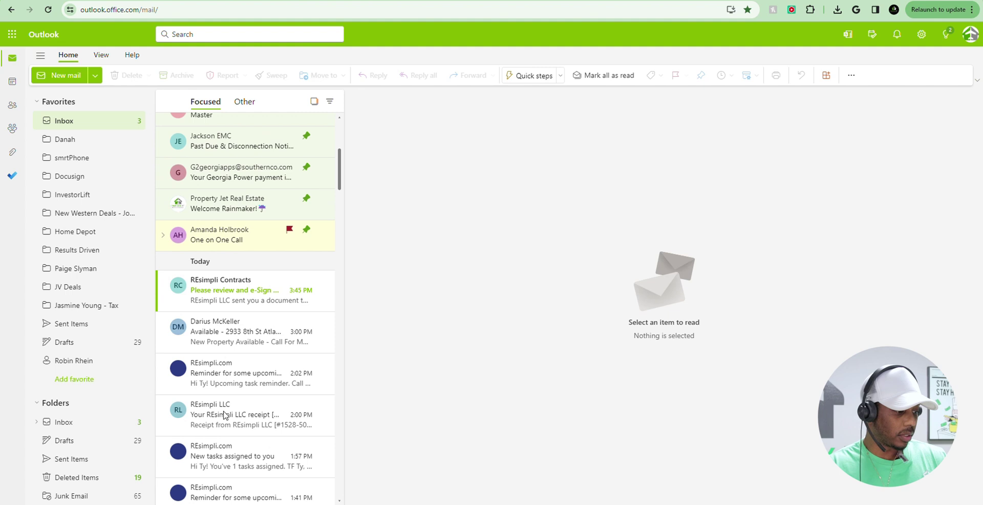
click(215, 291)
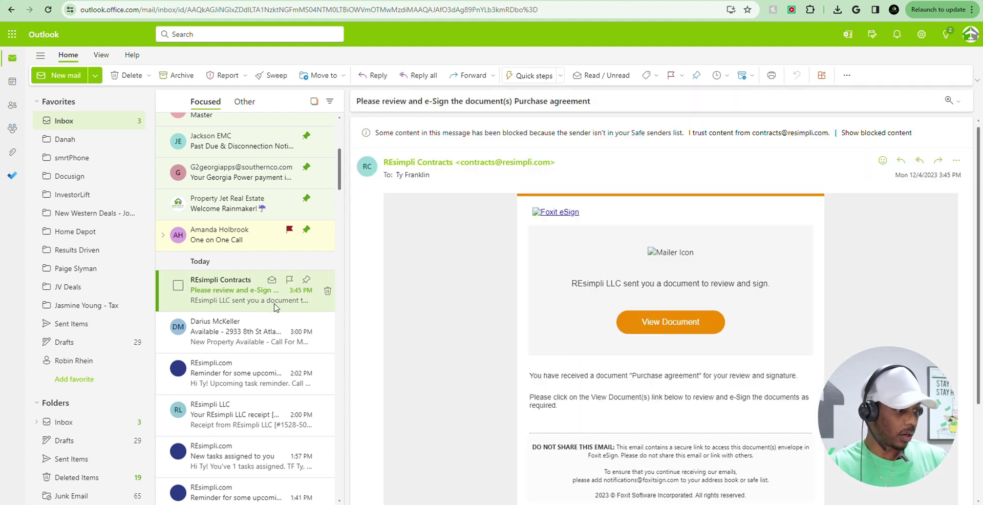
click(661, 322)
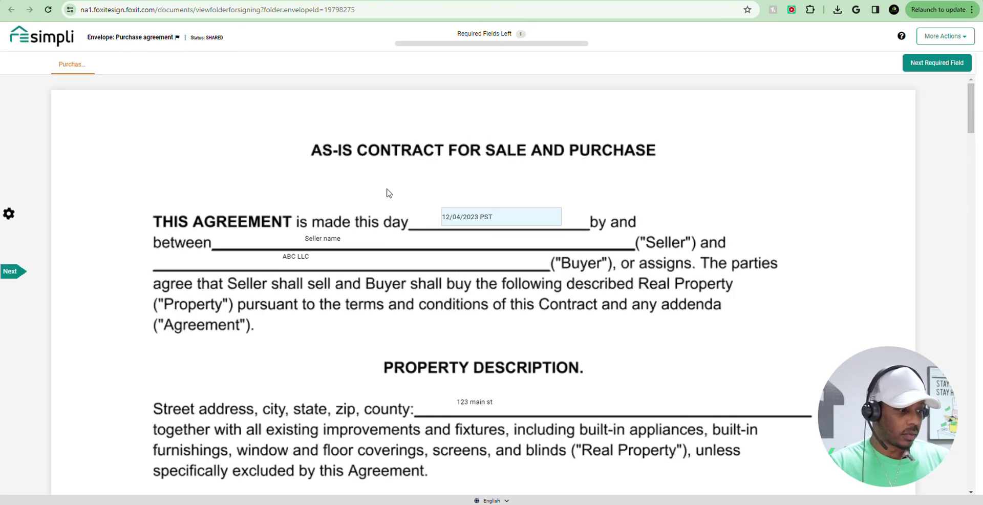
scroll(512, 338, down, 3)
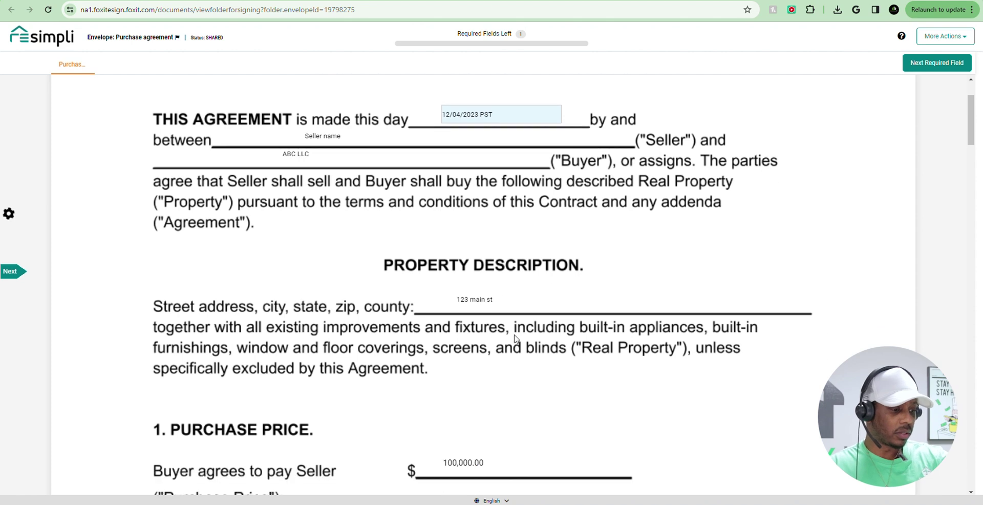
scroll(482, 356, down, 15)
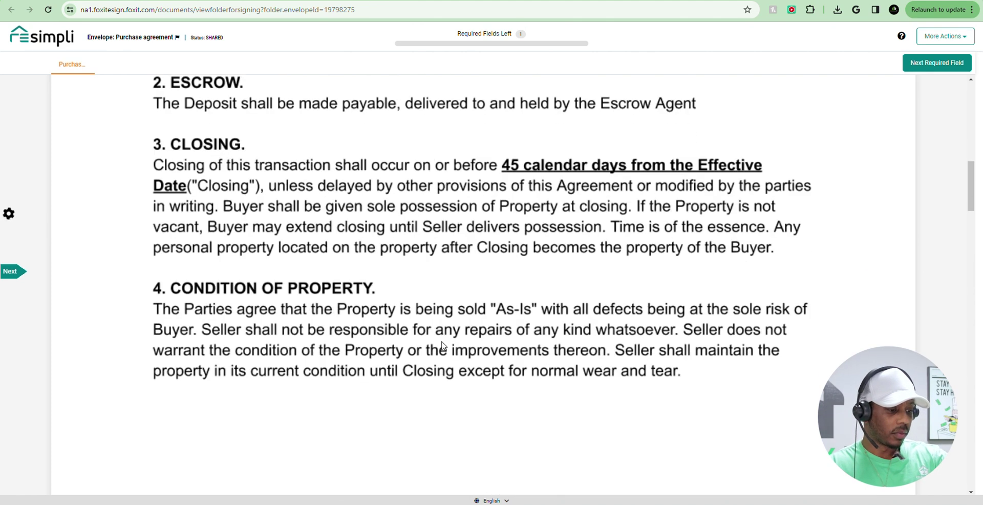
scroll(444, 346, down, 5)
scroll(433, 334, up, 20)
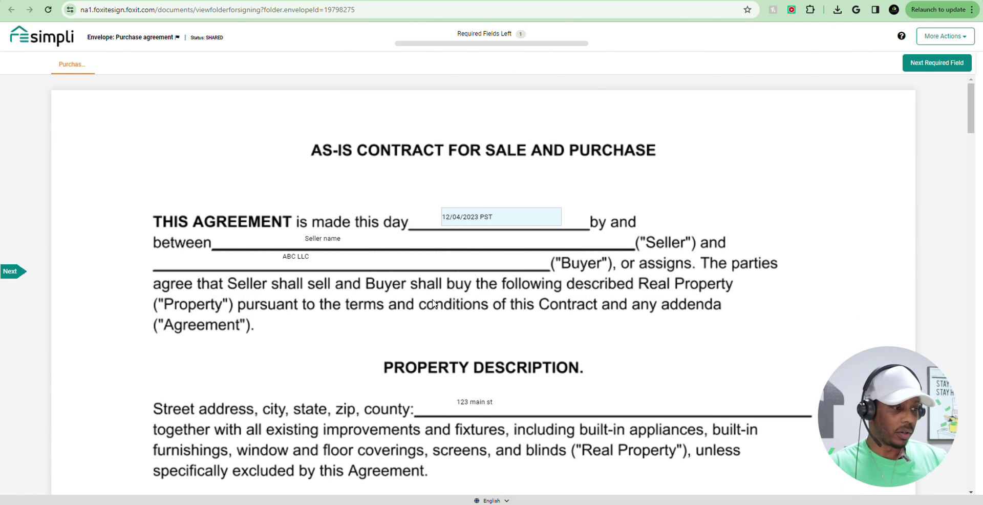
scroll(468, 244, down, 20)
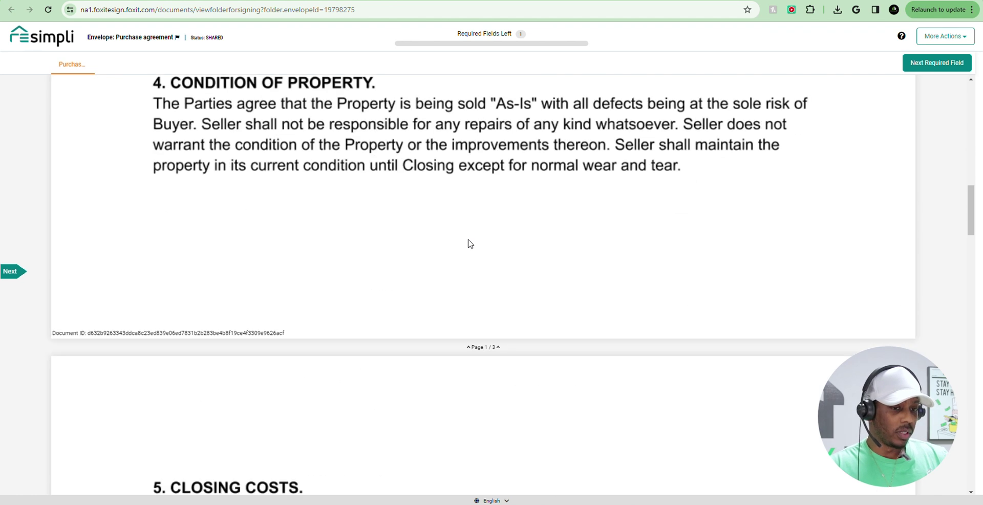
scroll(470, 244, down, 10)
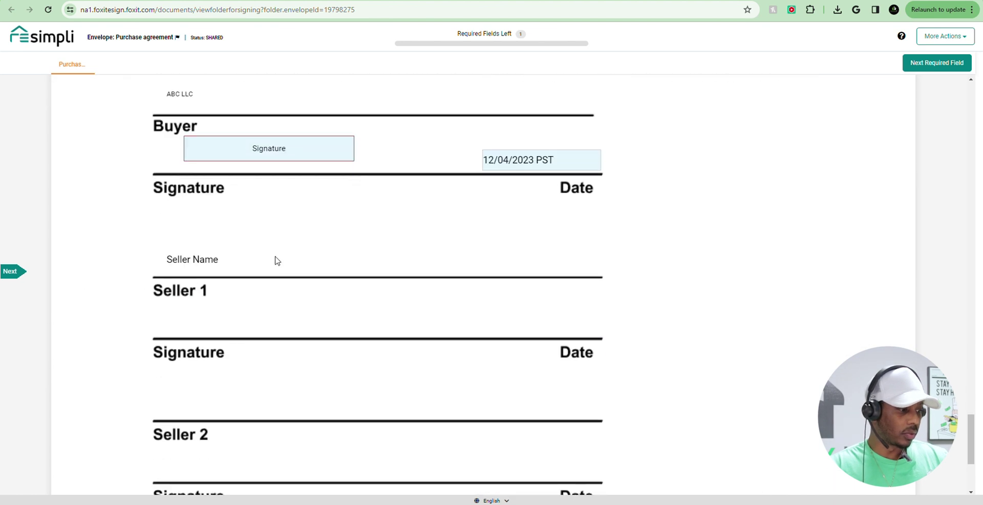
- Sign the Buyer signature field with the fourth typed signature style, turn off Save Signature, and finish the buyer's signing
click(288, 156)
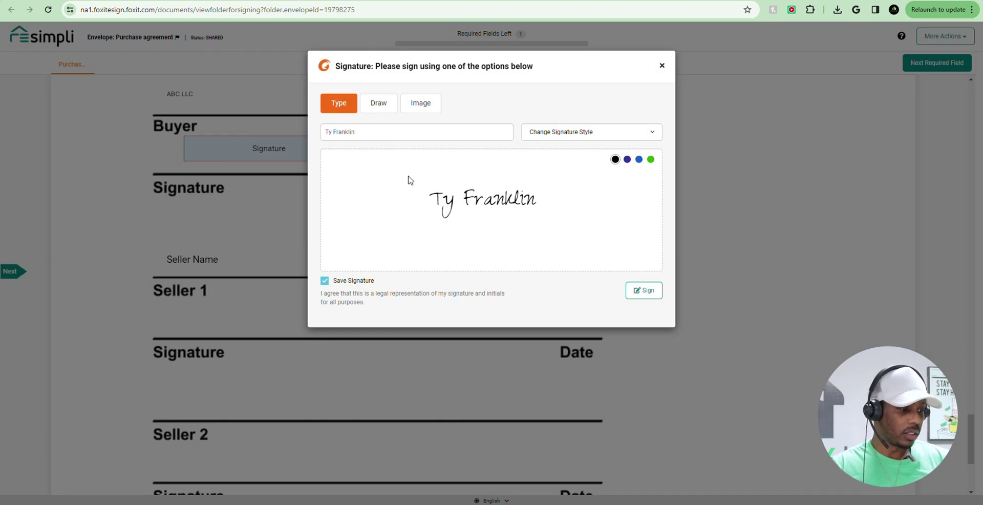
click(595, 135)
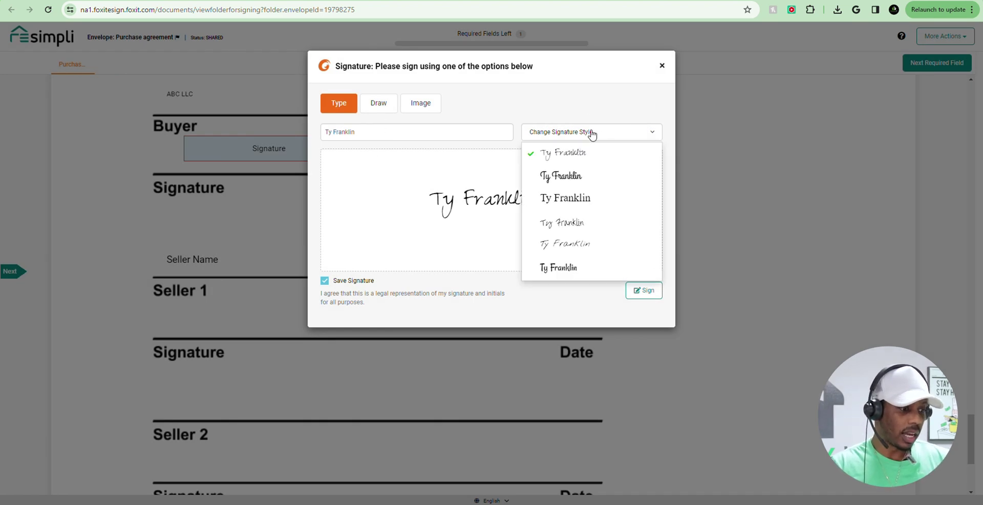
click(561, 176)
click(563, 140)
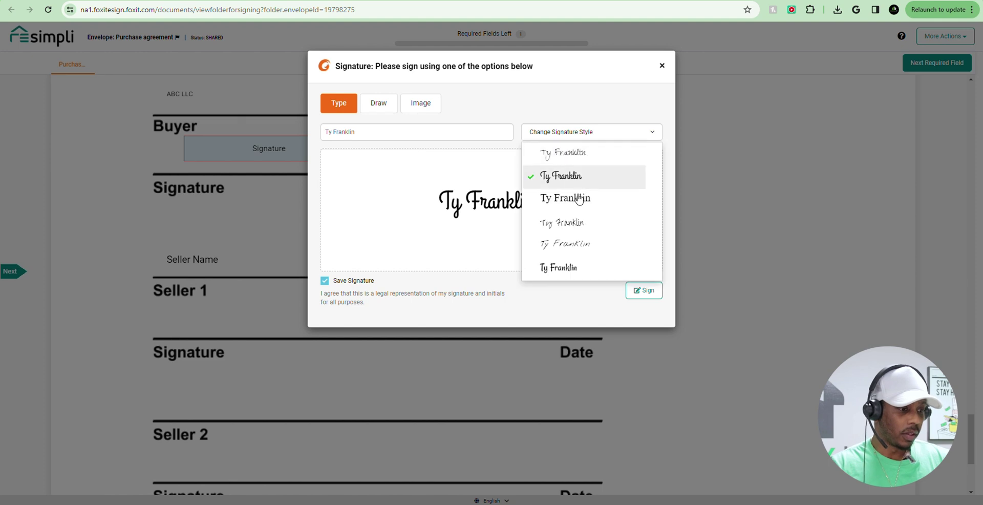
click(574, 222)
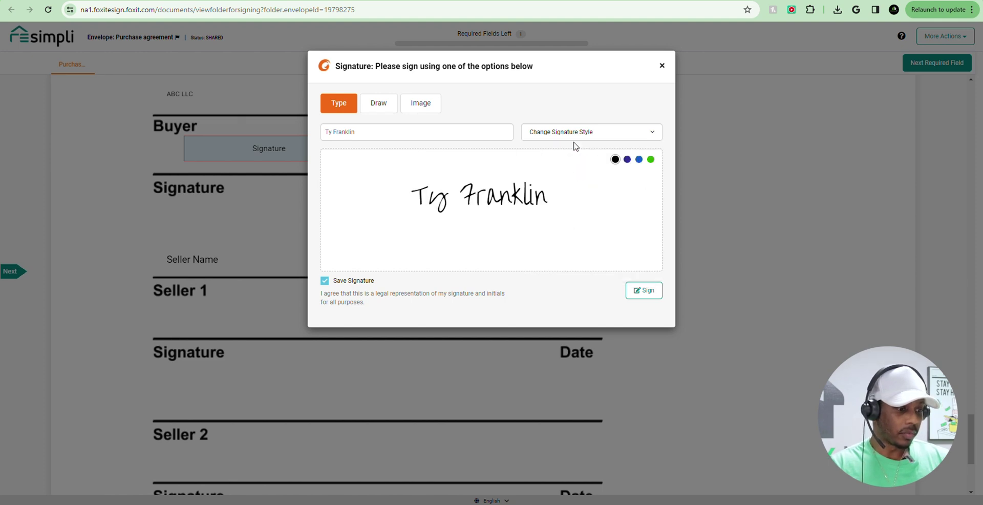
click(325, 280)
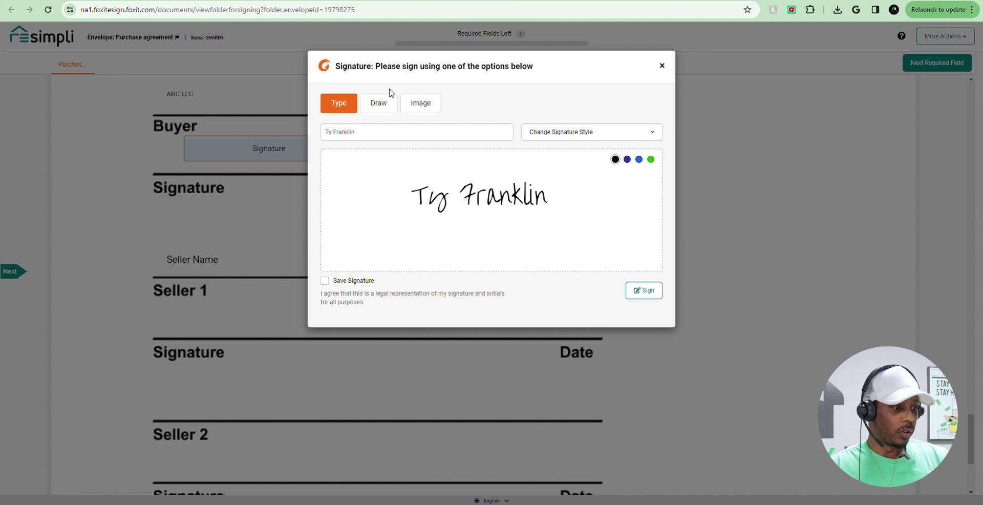
click(645, 291)
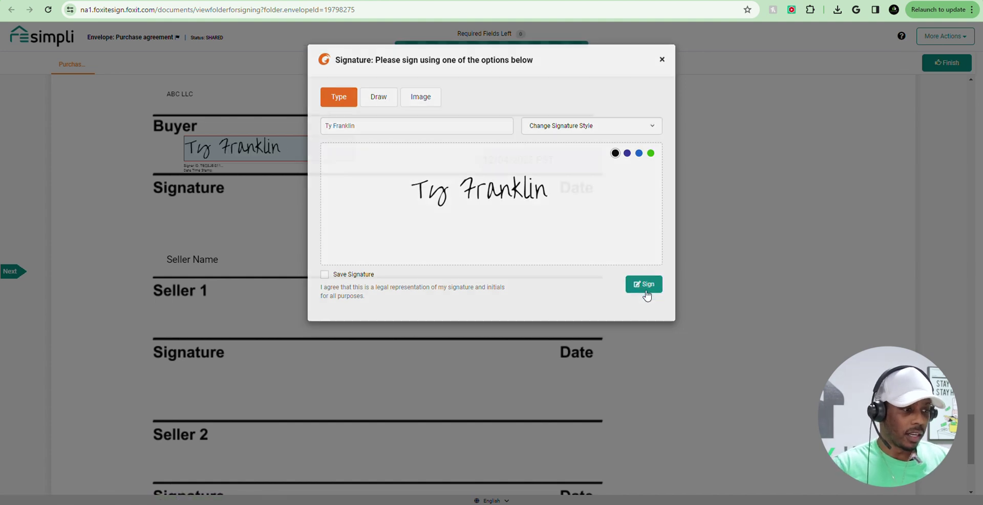
click(940, 71)
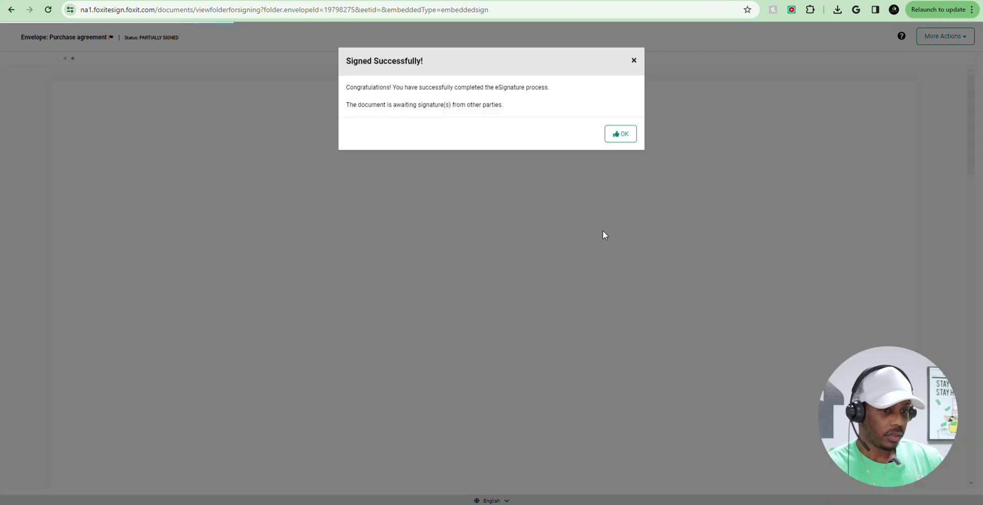
click(603, 234)
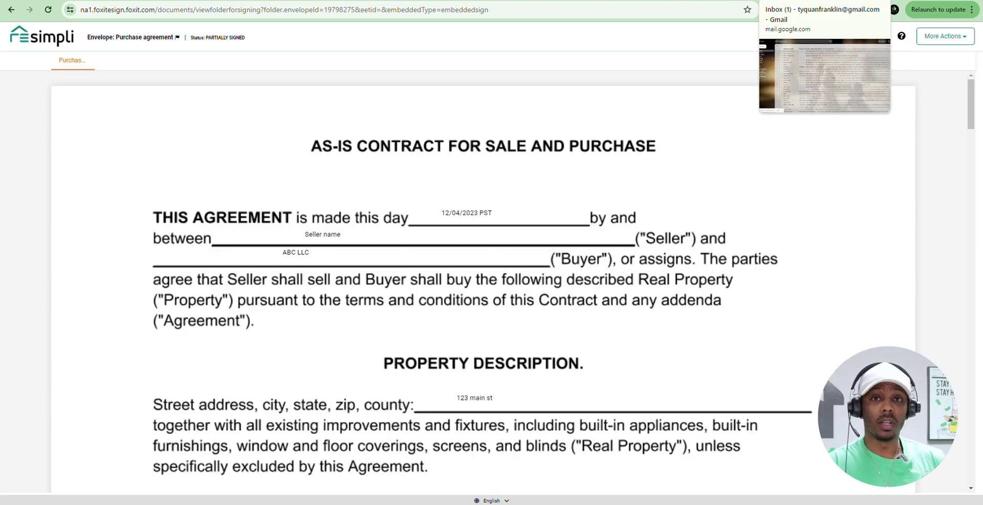
- Switch to the seller's Gmail inbox and open the Purchase agreement document from the REsimpli Contracts email
click(825, 1)
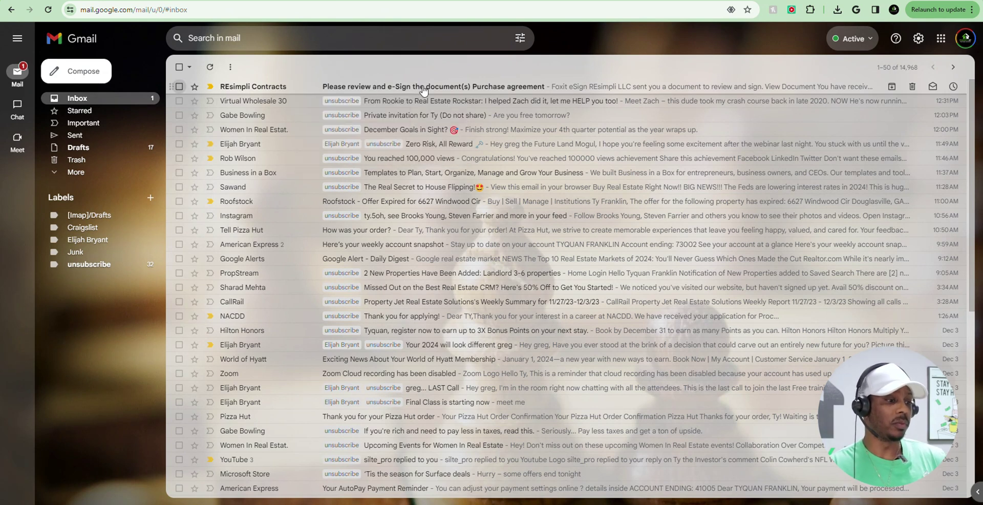
click(475, 89)
scroll(457, 274, down, 3)
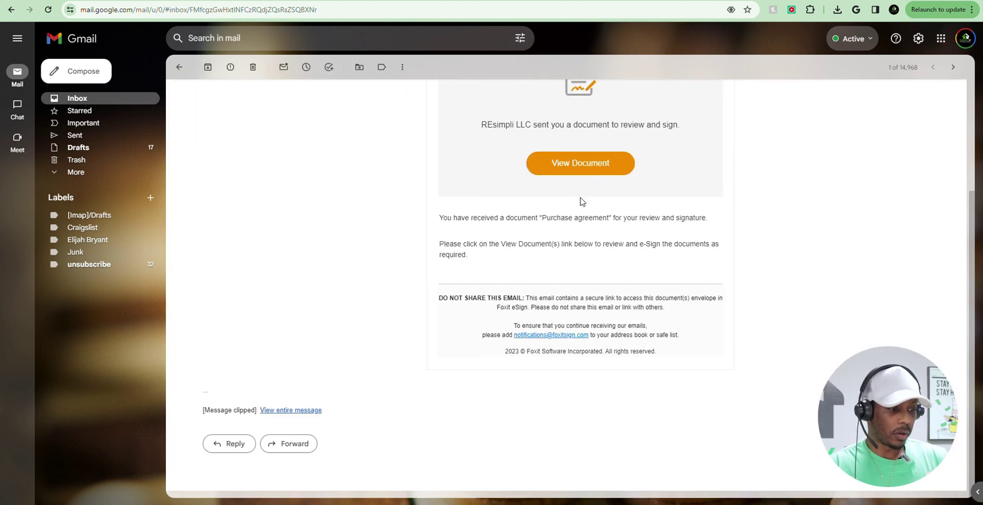
click(570, 163)
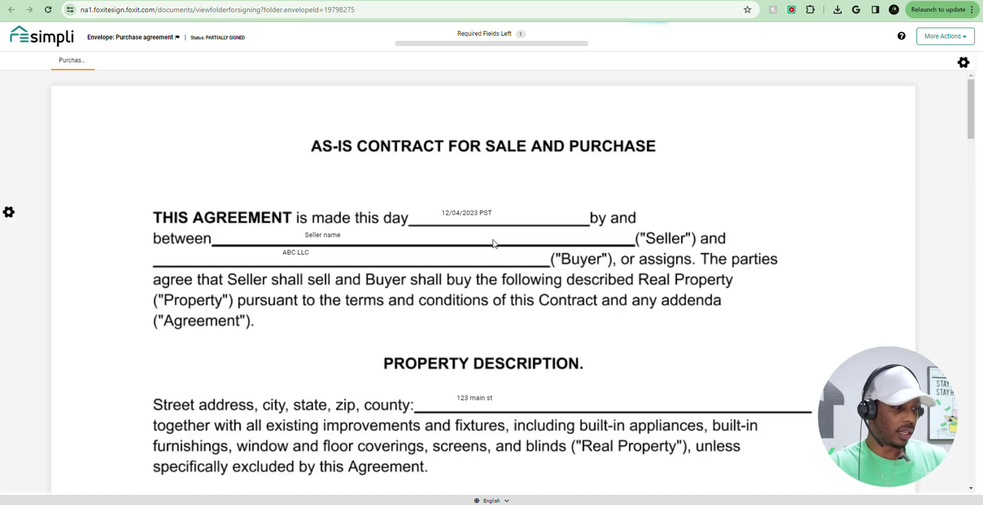
- Sign the Seller 1 signature field with the default typed signature, without saving it, and finish the seller's signing
scroll(494, 193, down, 15)
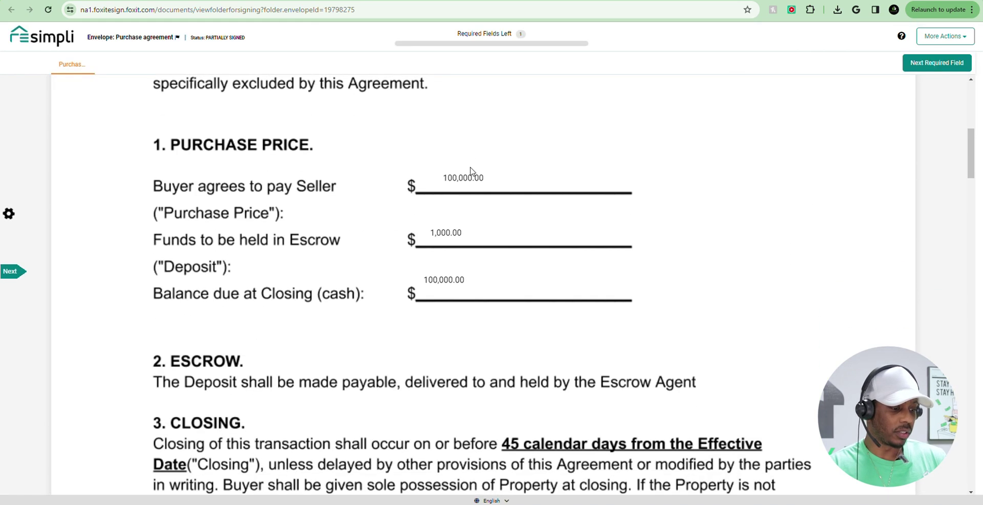
scroll(479, 186, down, 20)
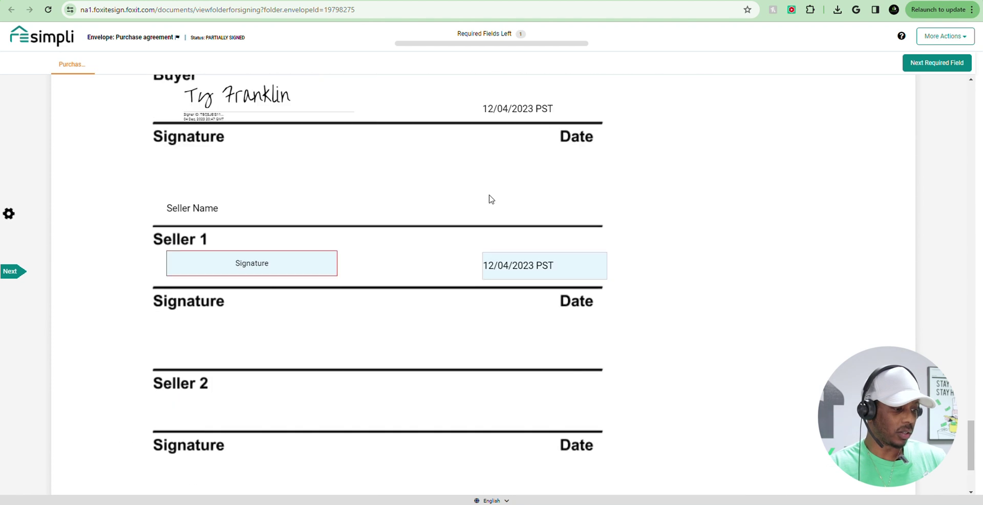
scroll(486, 195, up, 6)
scroll(359, 297, down, 1)
click(243, 373)
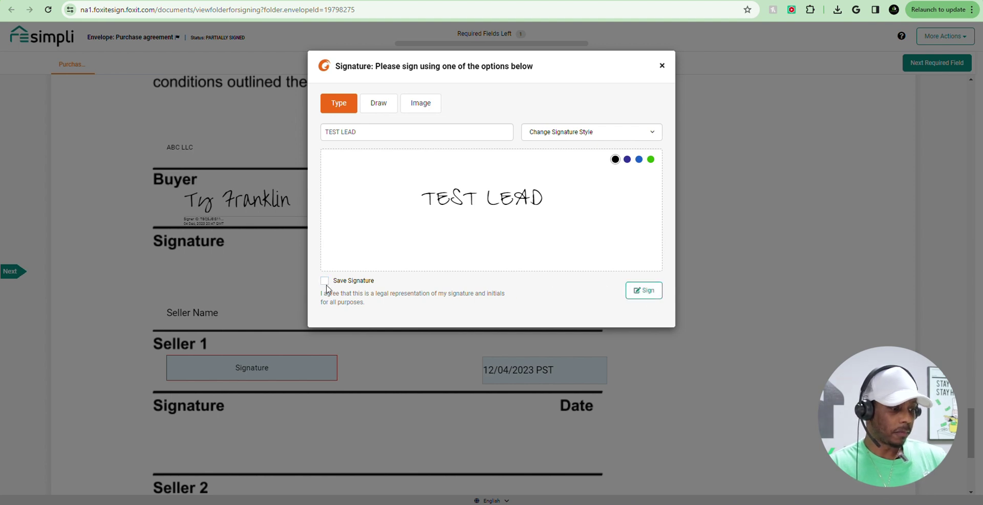
click(644, 291)
click(934, 69)
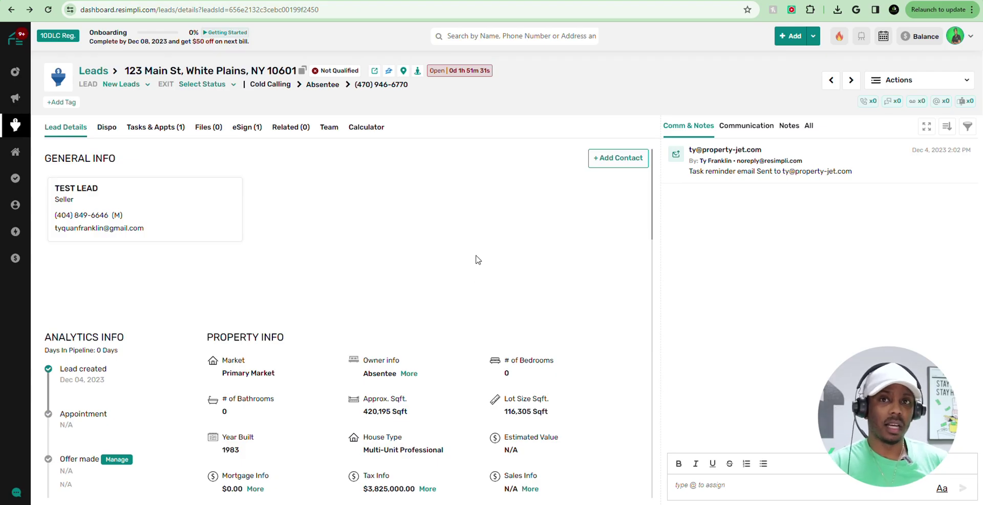
- Switch back to REsimpli, open the Purchase agreement from the e-Sign documents list, and examine the signed contract and its envelope timeline
mouse_move(16, 231)
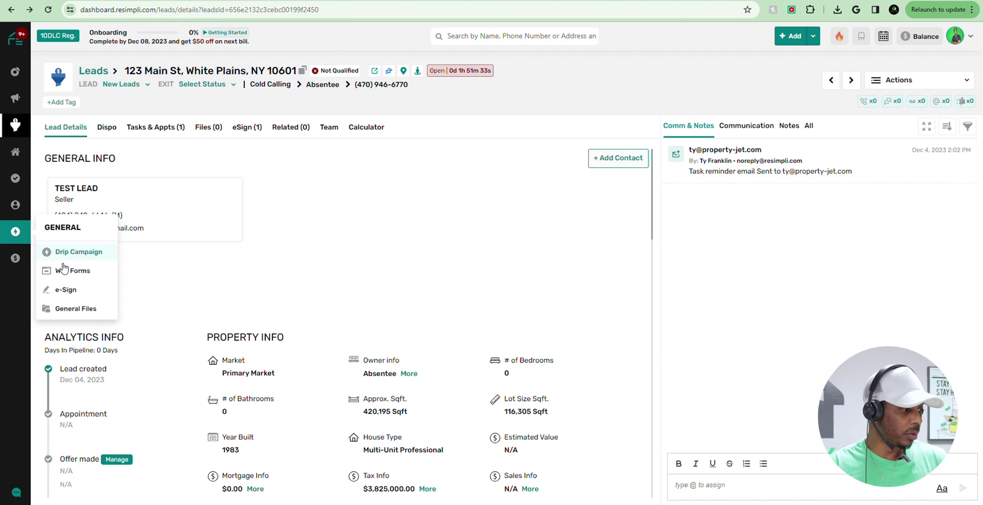
click(67, 290)
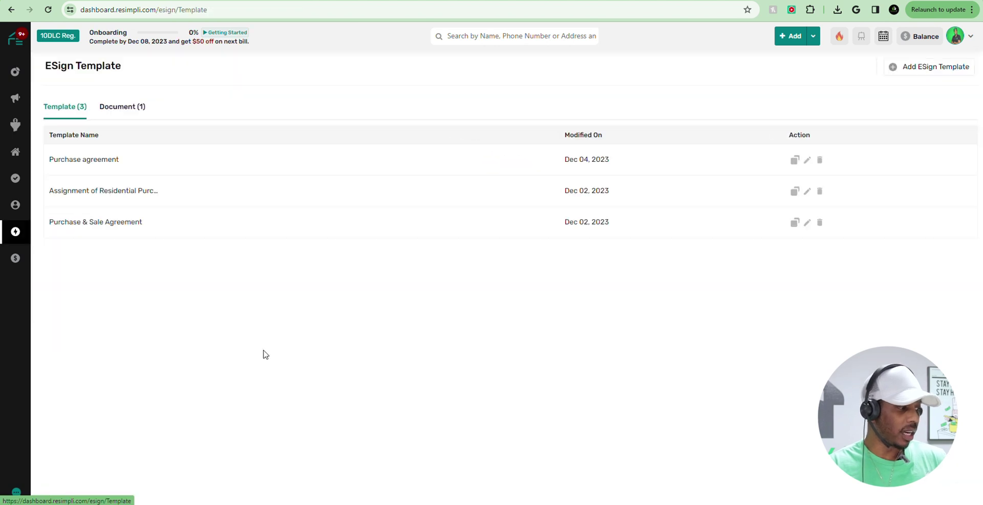
click(124, 107)
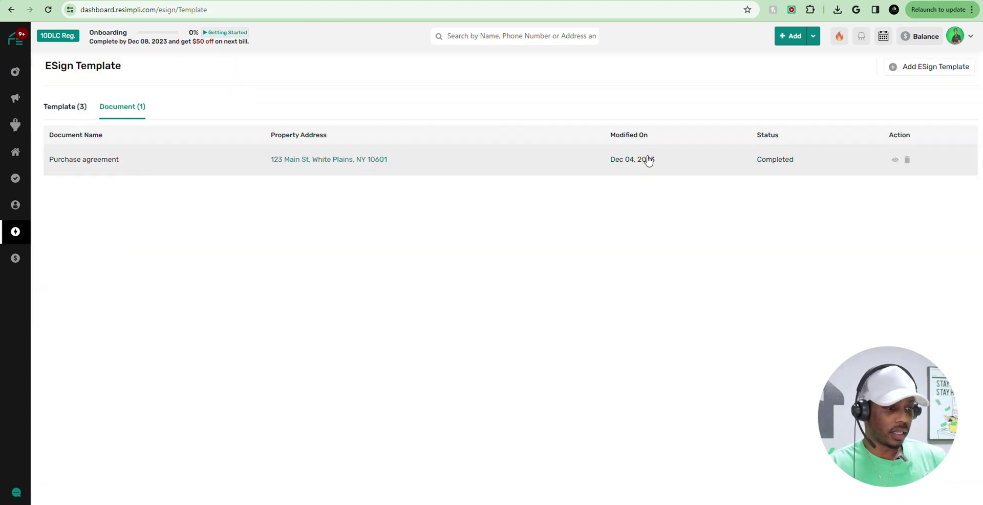
click(895, 159)
scroll(509, 207, down, 10)
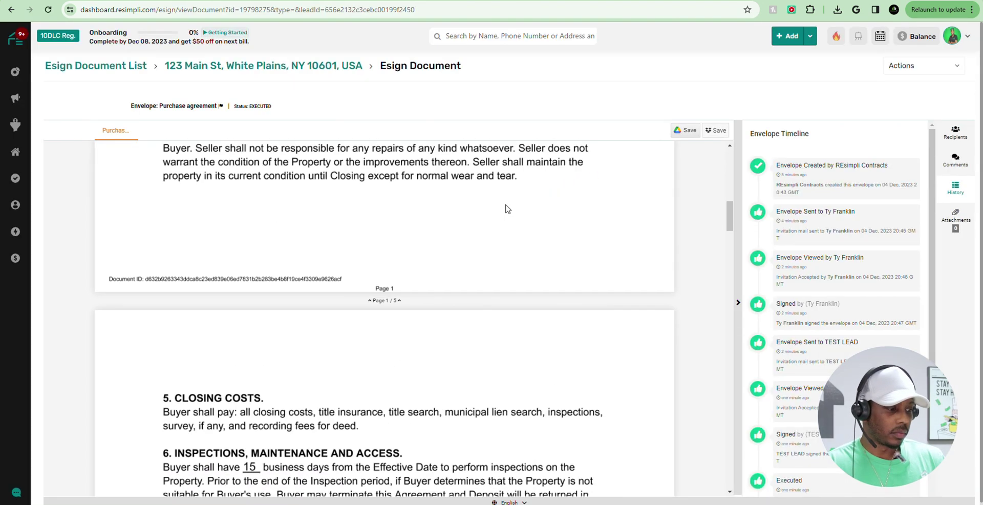
- Examine the executed contract's signature certificate and the buyer and seller signature blocks on page 3
scroll(507, 213, down, 20)
scroll(508, 215, up, 10)
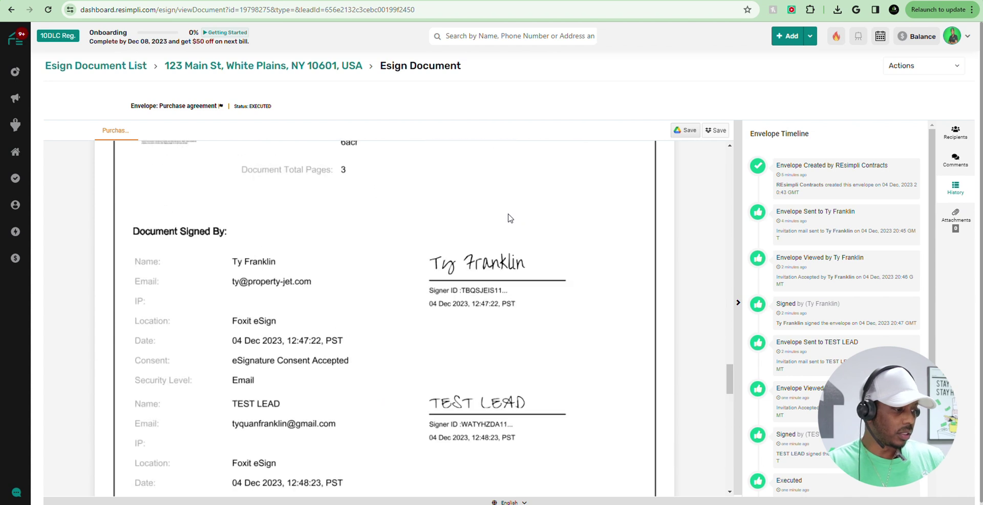
scroll(510, 218, up, 4)
scroll(228, 387, down, 6)
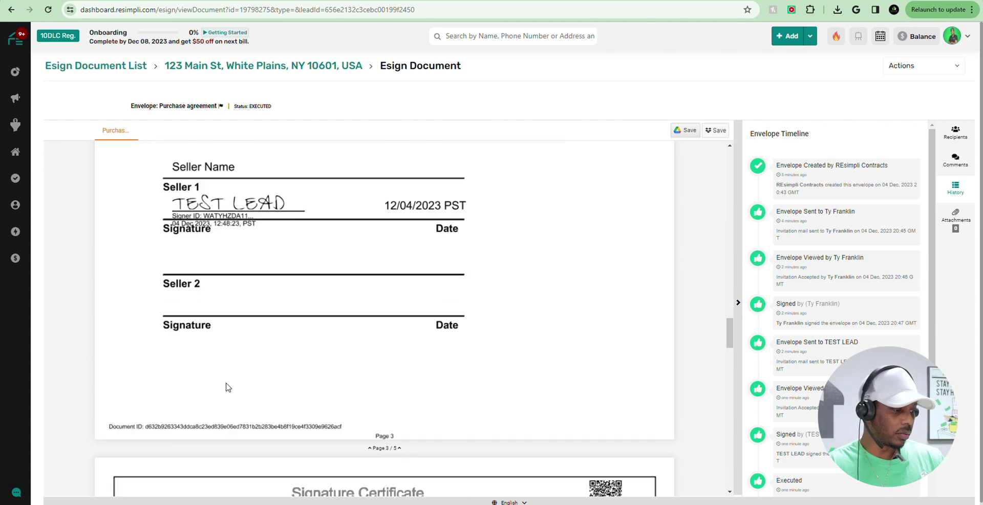
scroll(237, 280, up, 5)
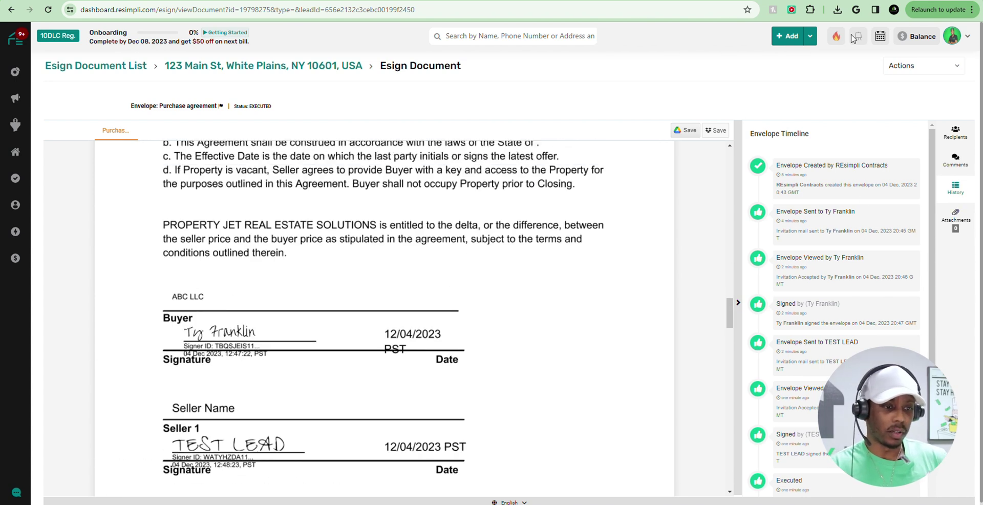
- Switch to the buyer's Outlook inbox, open Purchase agreement.pdf from the Purchase agreement Executed email, and review its terms and signatures
click(12, 9)
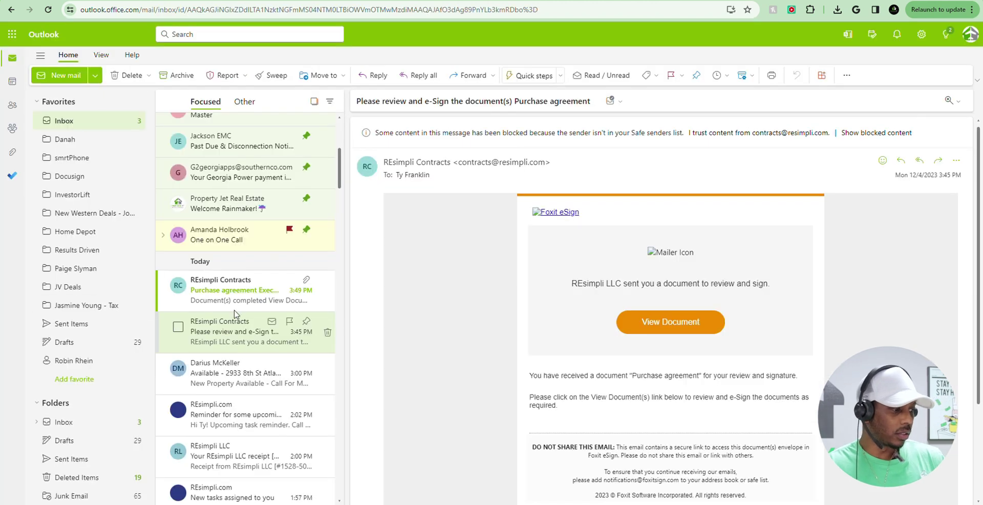
click(239, 292)
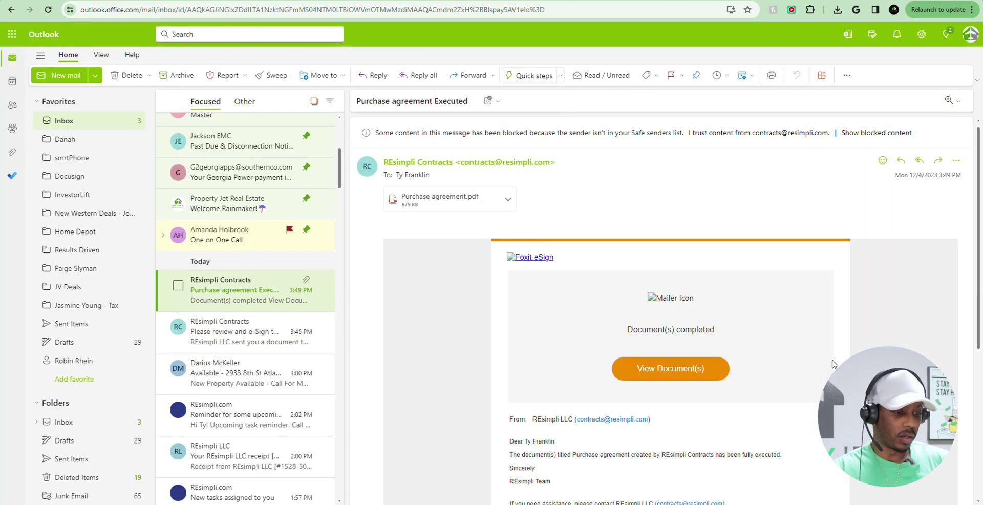
click(453, 203)
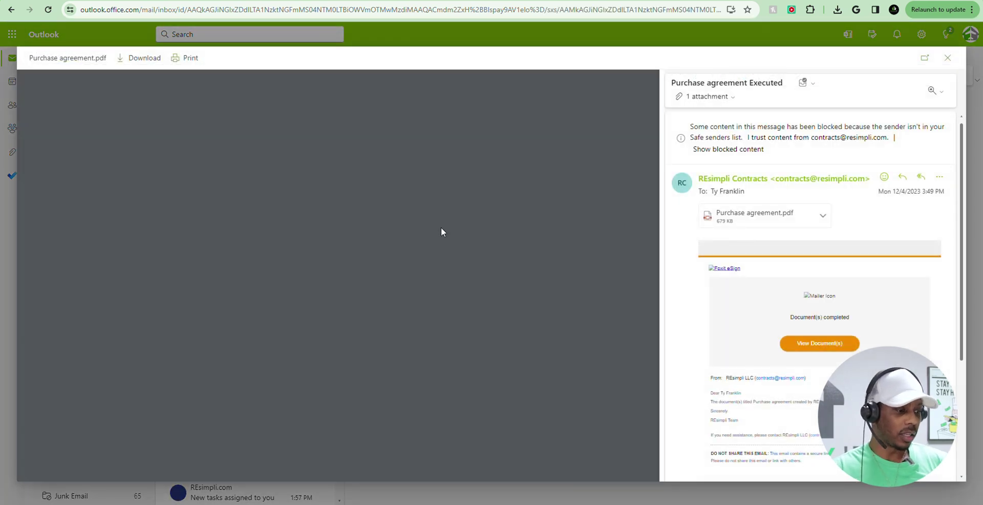
scroll(437, 223, down, 4)
scroll(409, 222, up, 4)
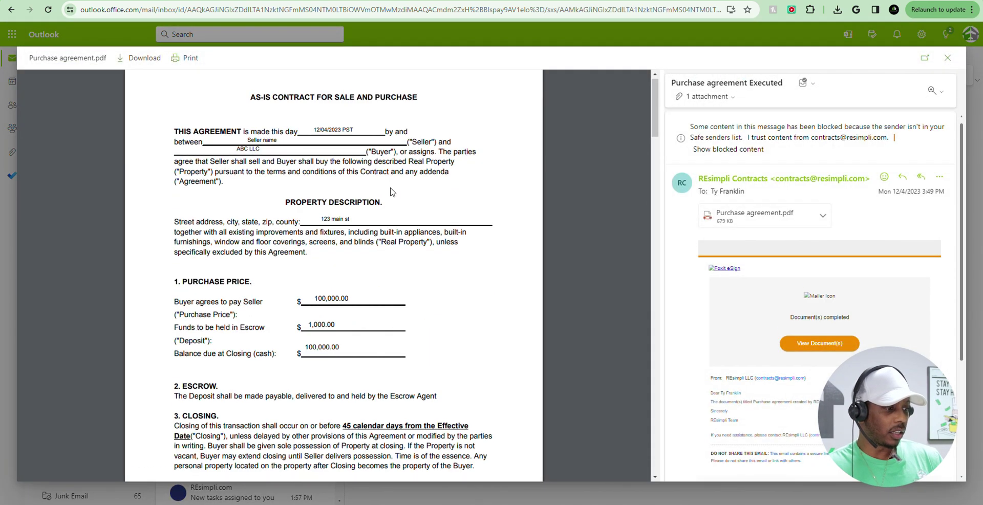
scroll(389, 205, down, 20)
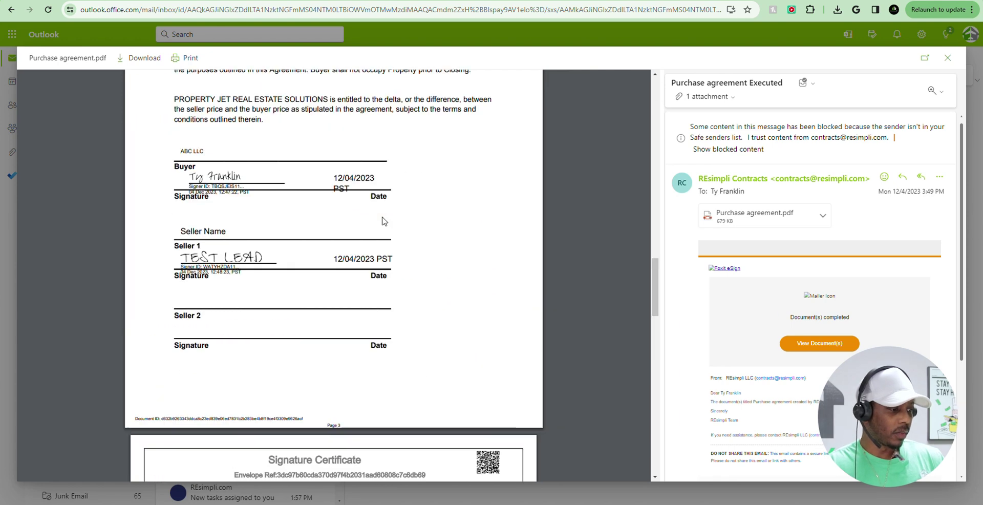
scroll(384, 221, up, 10)
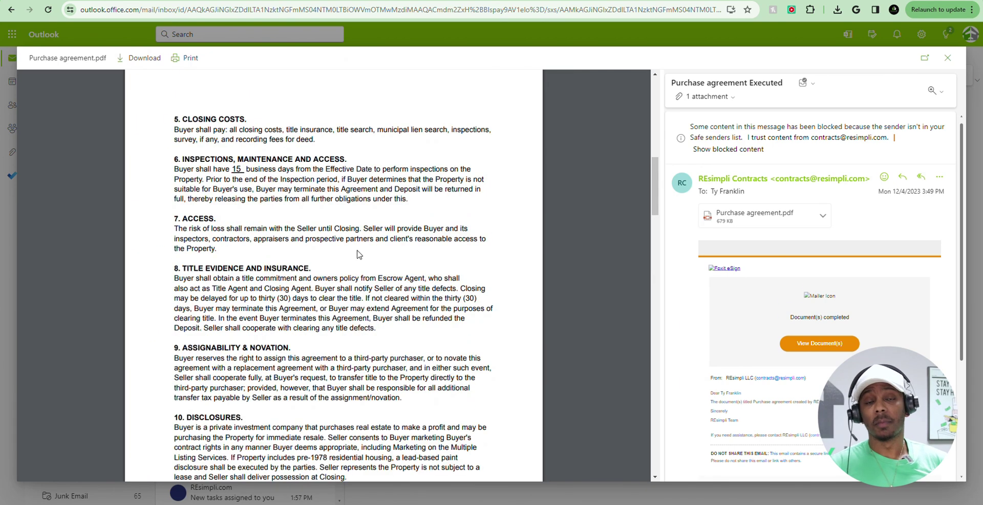